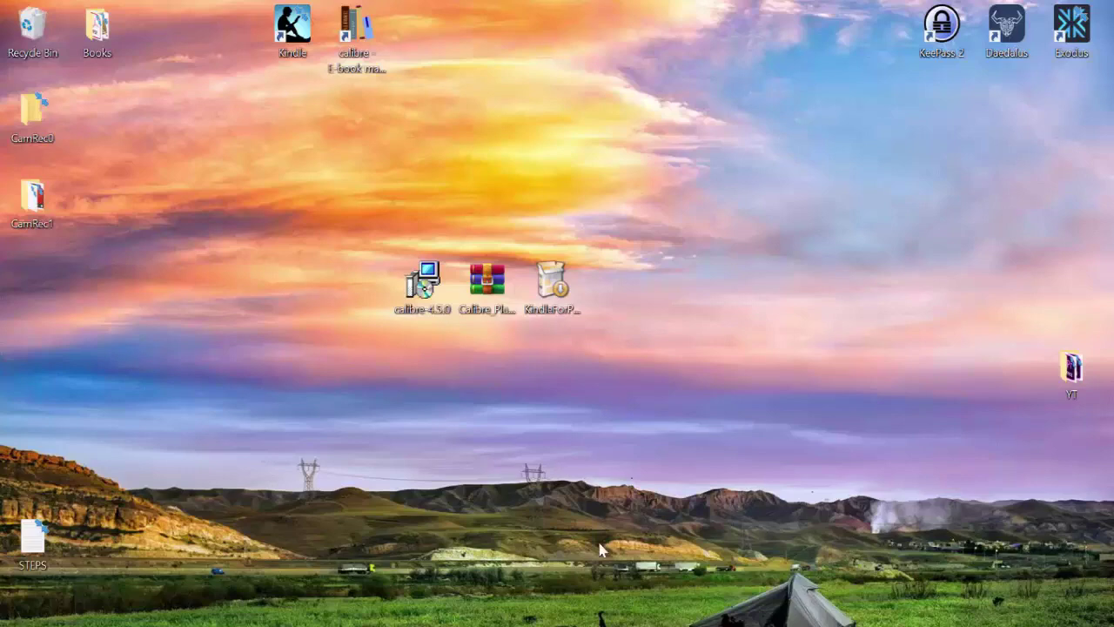
Review the eight-step instructions in Notepad, then minimize them to reveal the desktop
{"action": "key", "text": "alt+Tab"}
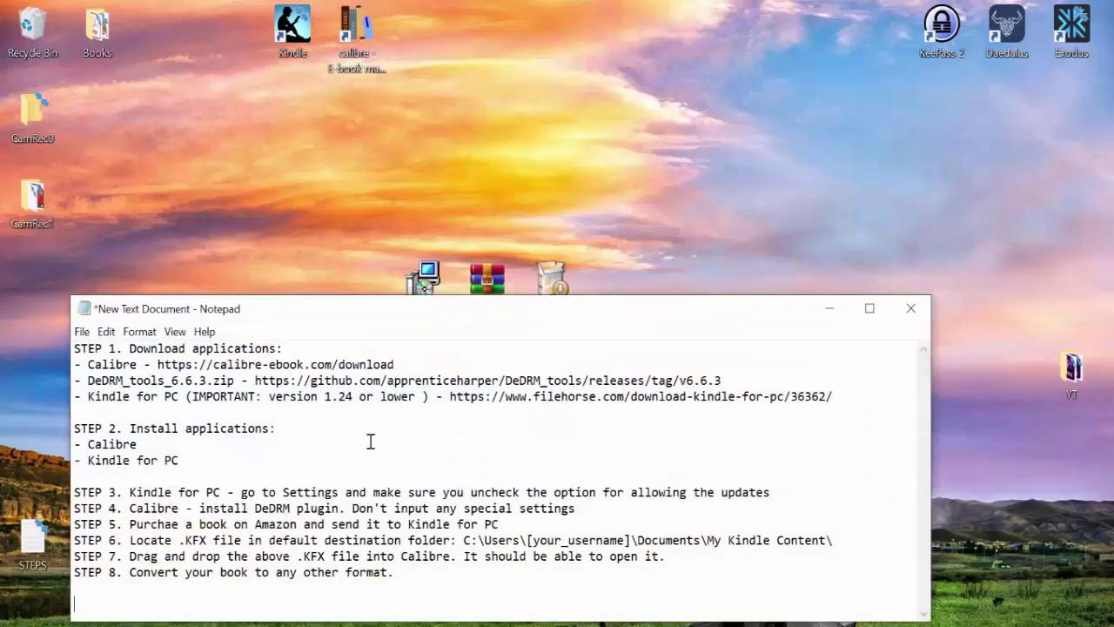
{"action": "left_click", "coordinate": [831, 313]}
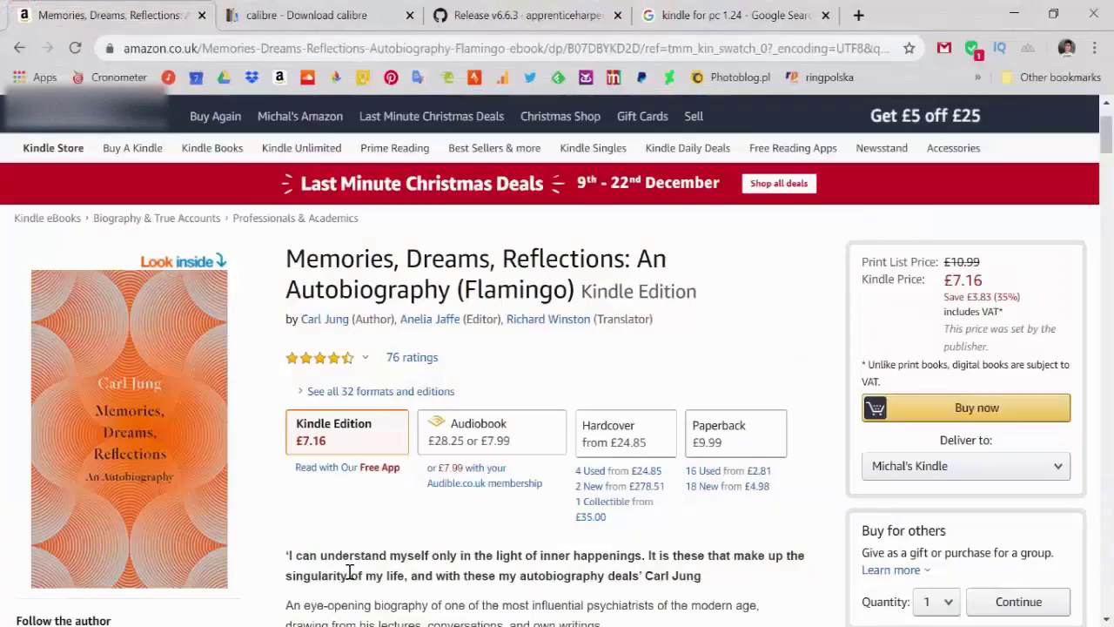
Switch to the calibre download tab in Chrome and view its full address
{"action": "key", "text": "ctrl+Tab"}
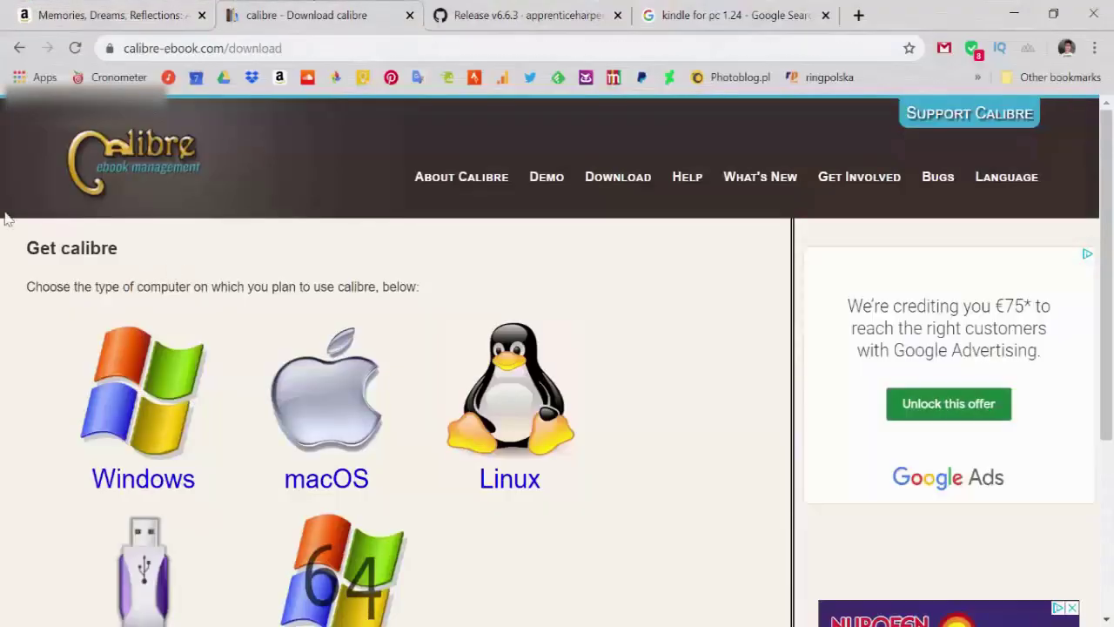
{"action": "left_click", "coordinate": [137, 49]}
{"action": "left_click", "coordinate": [138, 50]}
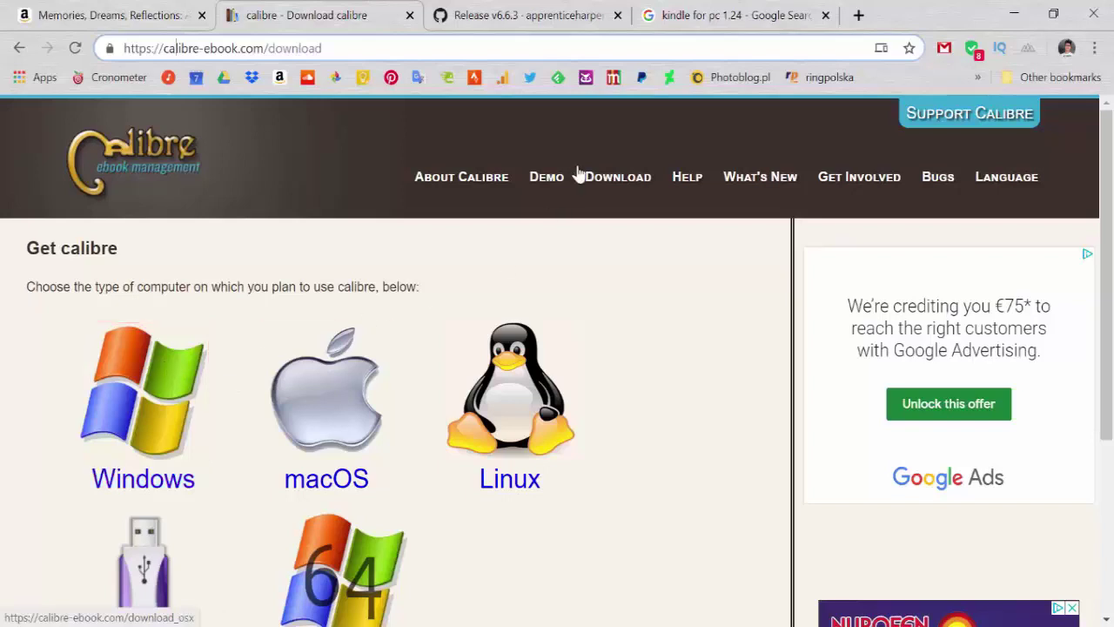
Go to the 'kindle for pc 1.24' search results and highlight the query text
{"action": "left_click", "coordinate": [682, 15]}
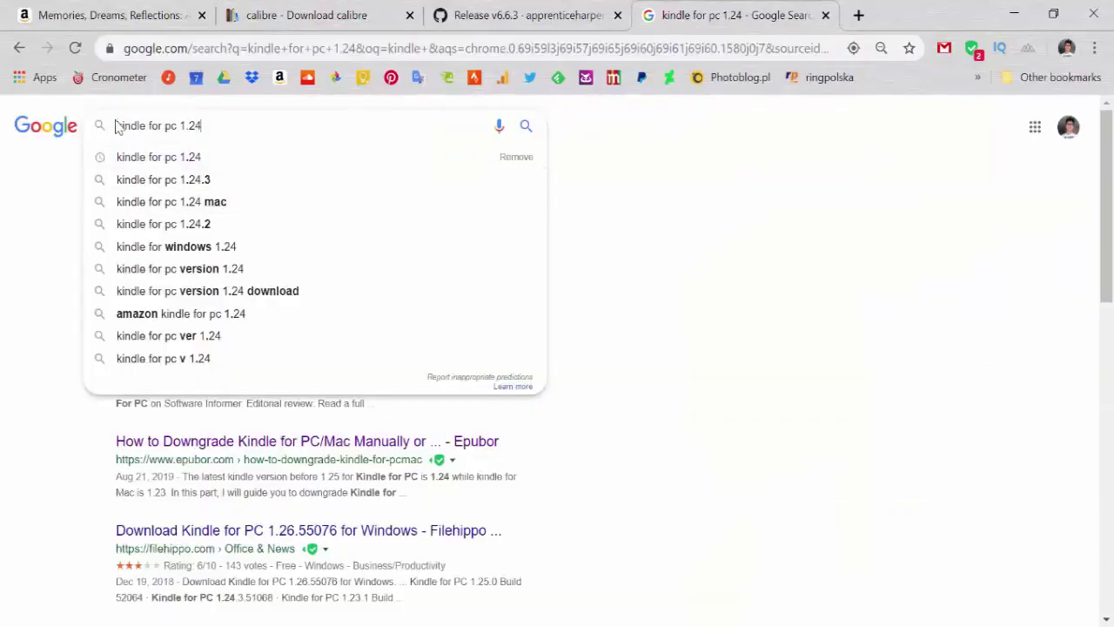
{"action": "left_click_drag", "start_coordinate": [181, 125], "coordinate": [193, 126]}
{"action": "left_click", "coordinate": [207, 126]}
{"action": "left_click_drag", "start_coordinate": [182, 125], "coordinate": [206, 125]}
{"action": "left_click", "coordinate": [209, 126]}
{"action": "key", "text": "ctrl+a"}
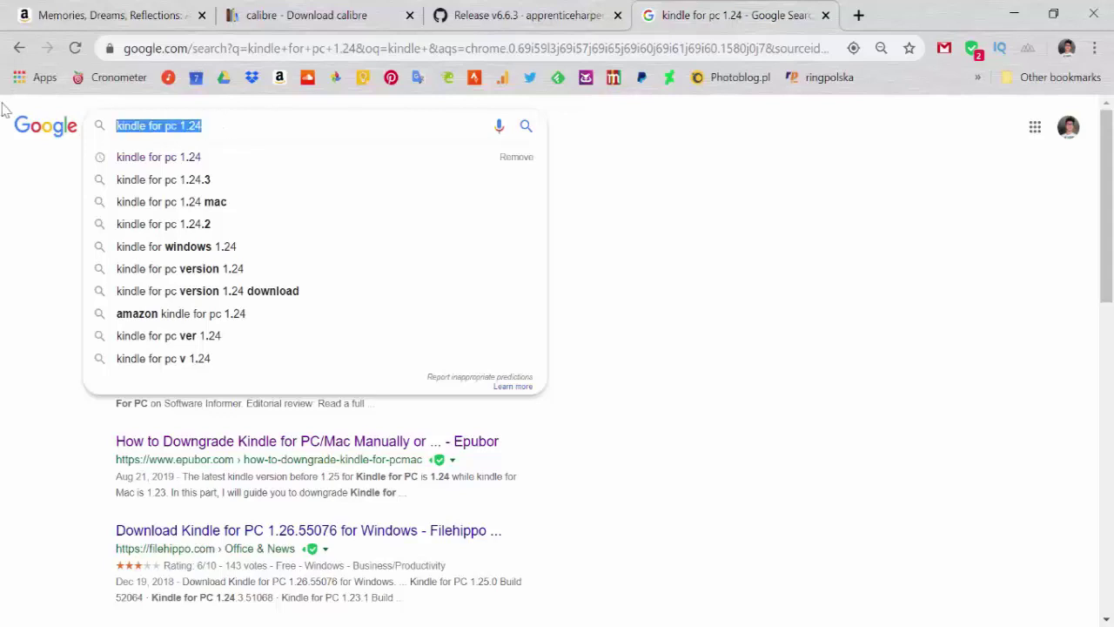
{"action": "key", "text": "Escape"}
{"action": "left_click", "coordinate": [219, 124]}
{"action": "left_click_drag", "start_coordinate": [209, 122], "coordinate": [97, 123]}
Confirm Kindle for PC is version 1.24.3 via Help > About, then return to Chrome
{"action": "left_click", "coordinate": [206, 130]}
{"action": "left_click", "coordinate": [136, 286]}
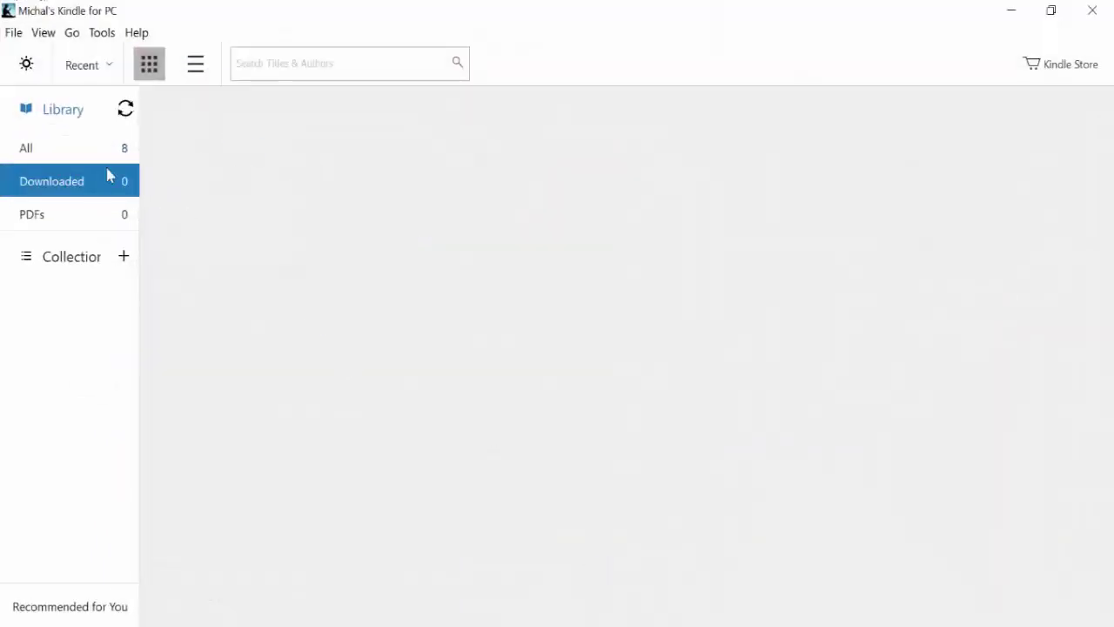
{"action": "left_click", "coordinate": [136, 34]}
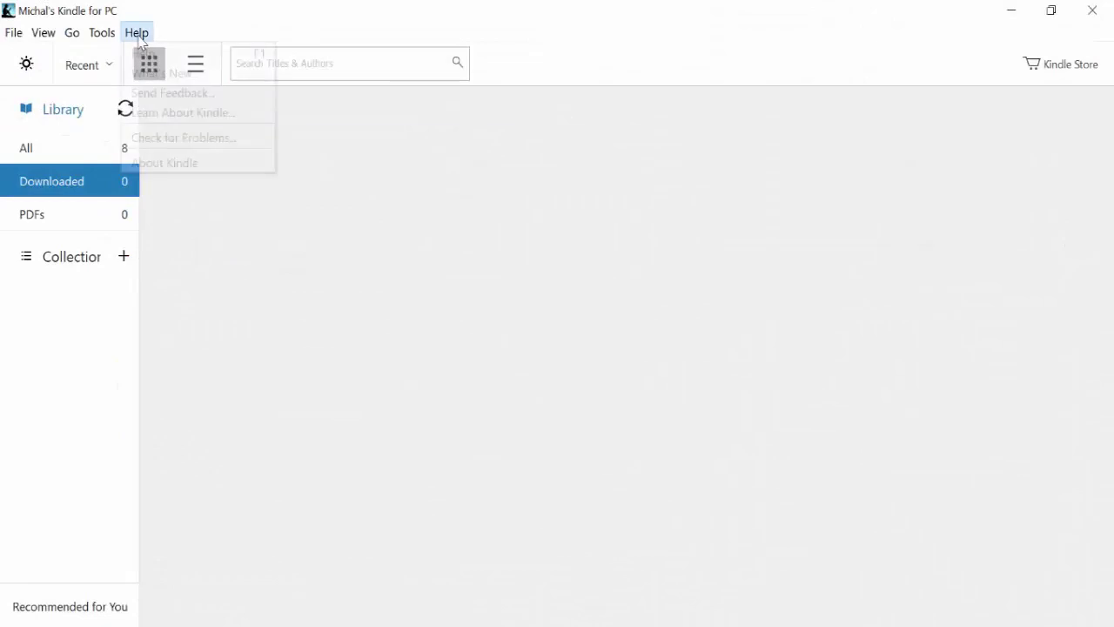
{"action": "left_click", "coordinate": [162, 165]}
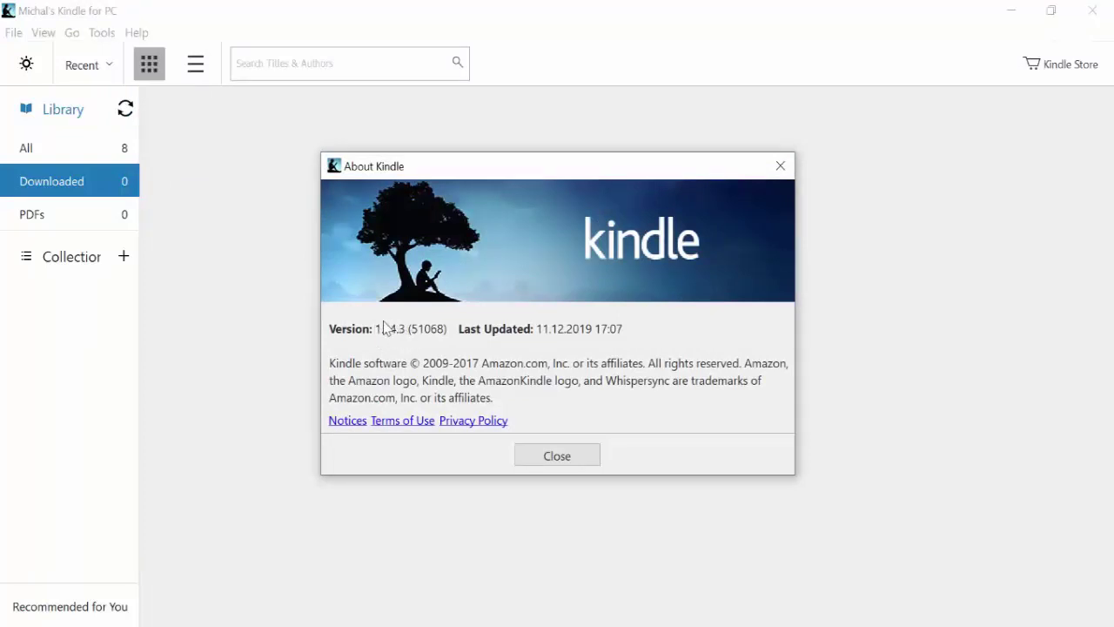
{"action": "left_click", "coordinate": [561, 458]}
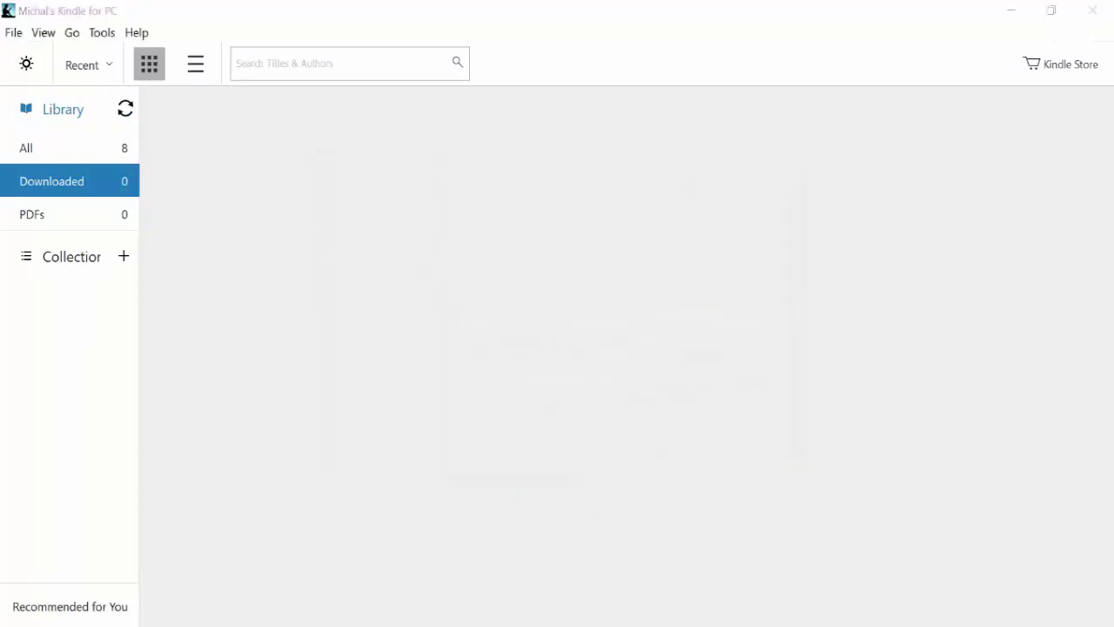
{"action": "left_click", "coordinate": [599, 624]}
Look over the DeDRM_tools v6.6.3 release page, highlighting the repository name and version number
{"action": "left_click", "coordinate": [499, 12]}
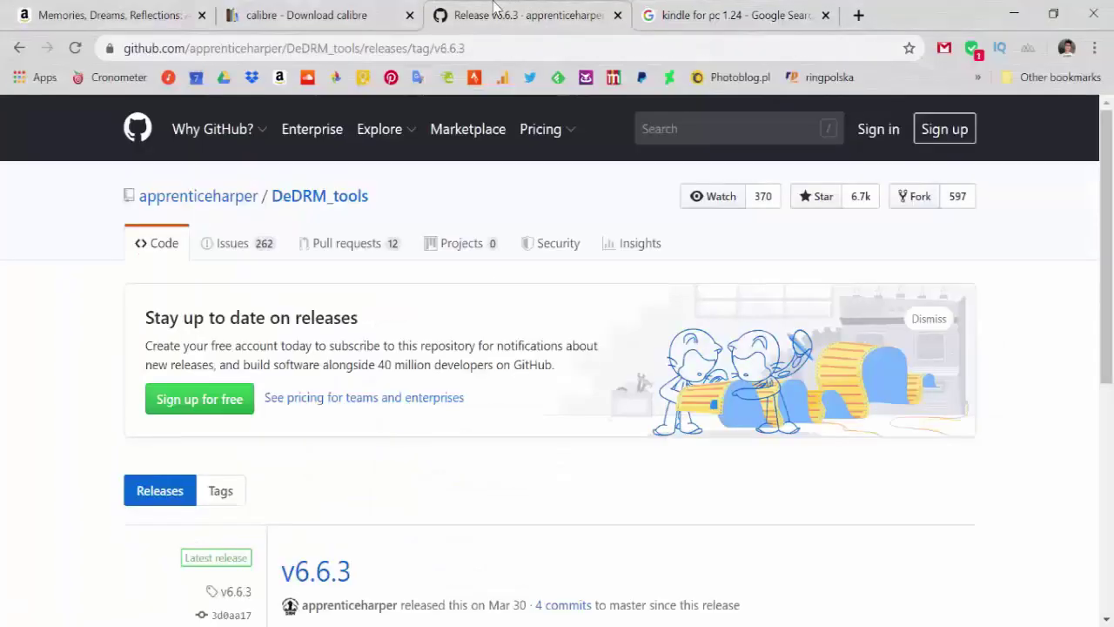
{"action": "scroll", "coordinate": [295, 312], "scroll_direction": "down", "scroll_amount": 1}
{"action": "scroll", "coordinate": [300, 262], "scroll_direction": "up", "scroll_amount": 1}
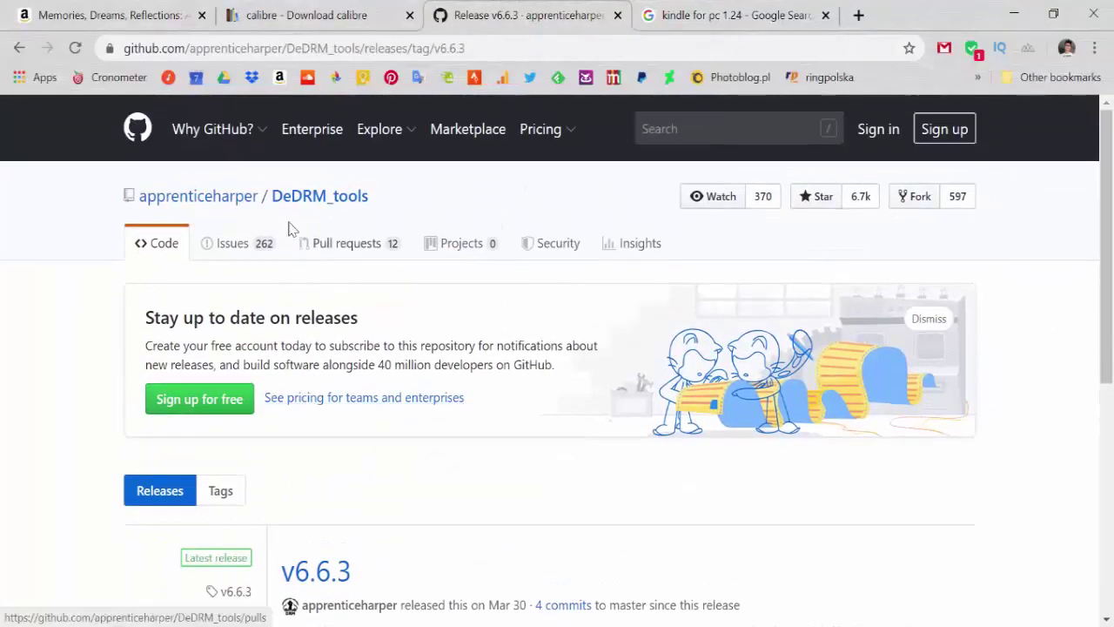
{"action": "left_click_drag", "start_coordinate": [381, 204], "coordinate": [269, 187]}
{"action": "scroll", "coordinate": [378, 386], "scroll_direction": "down", "scroll_amount": 3}
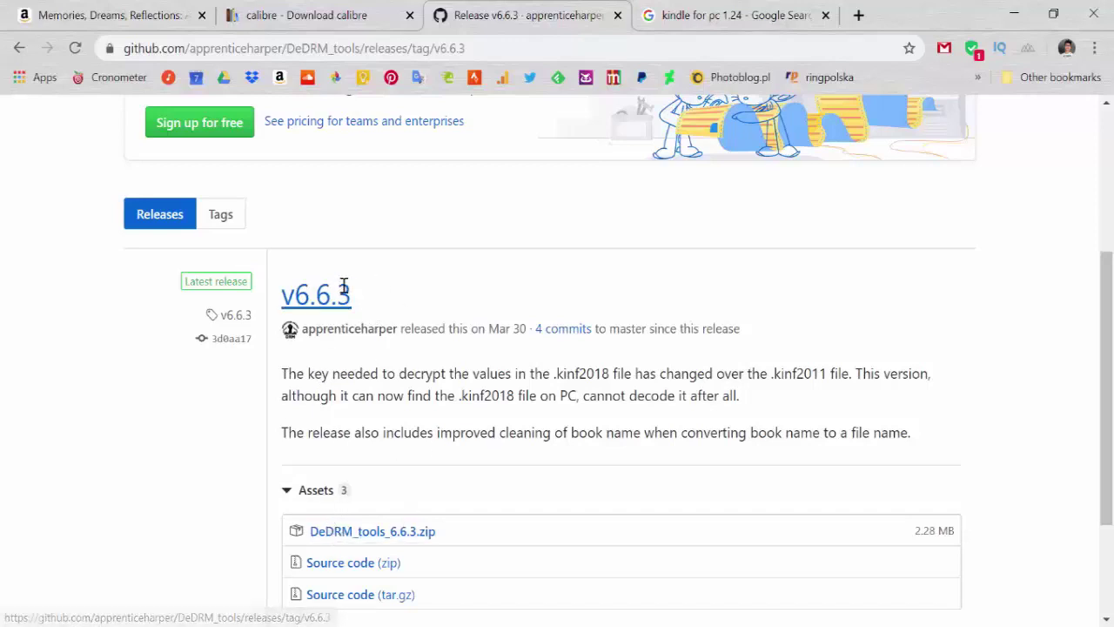
{"action": "left_click_drag", "start_coordinate": [358, 296], "coordinate": [283, 275]}
{"action": "left_click", "coordinate": [289, 266]}
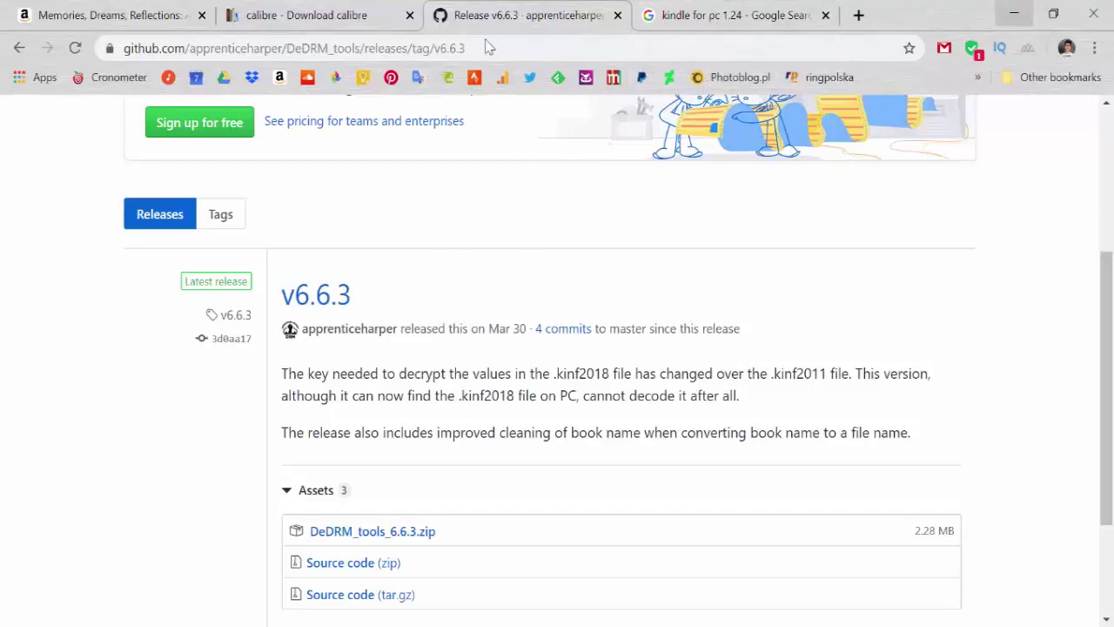
Minimize Chrome, then bring up calibre from the desktop and minimize it again
{"action": "left_click", "coordinate": [1014, 14]}
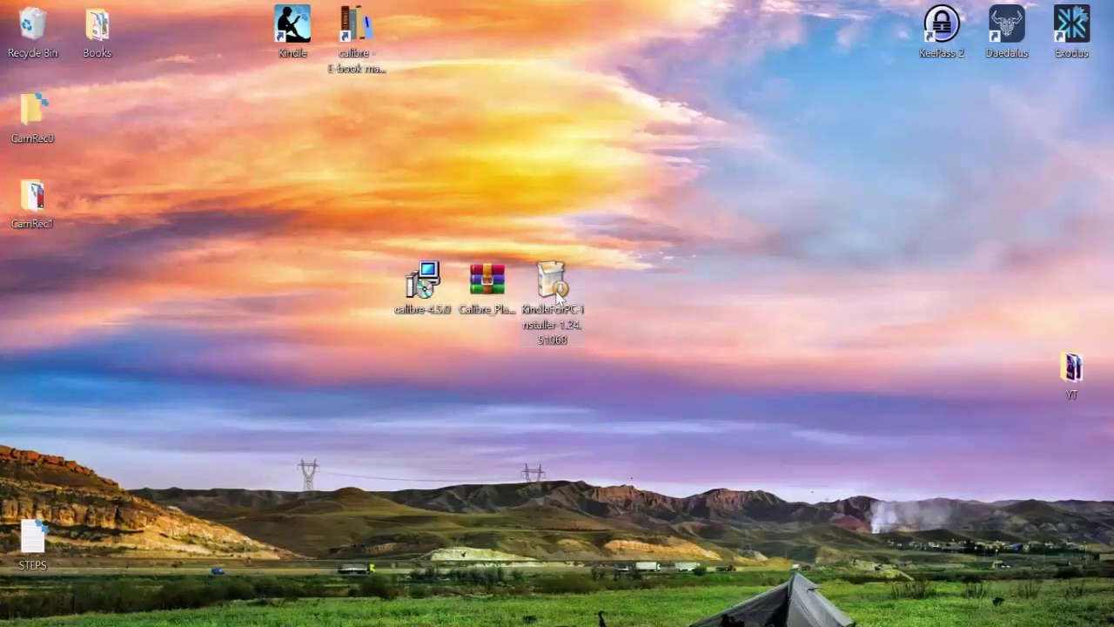
{"action": "double_click", "coordinate": [558, 313]}
{"action": "left_click", "coordinate": [435, 303]}
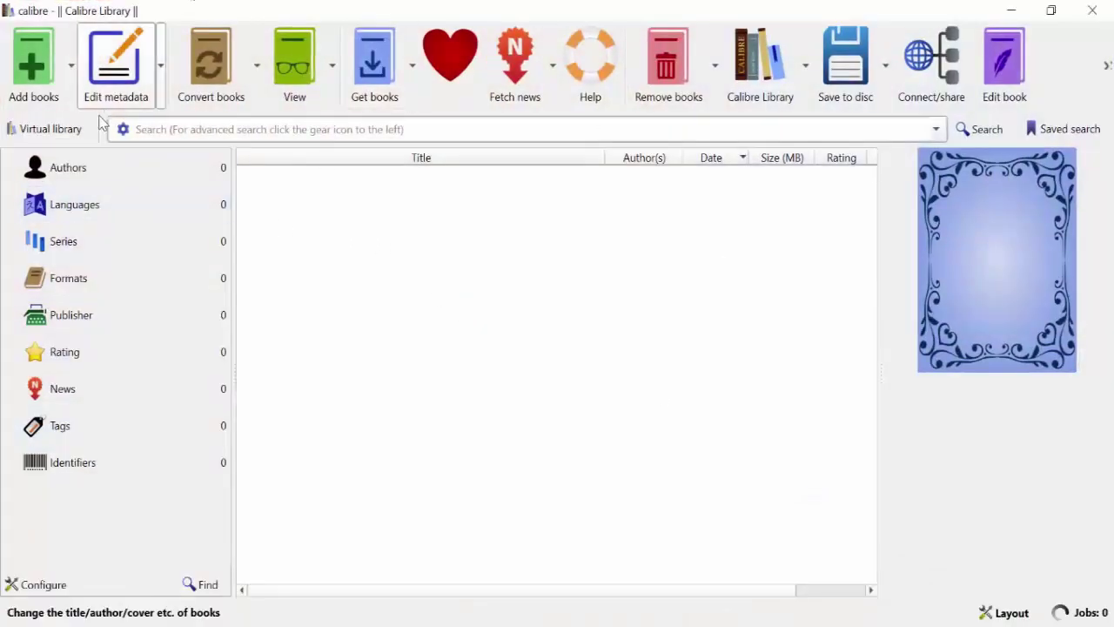
{"action": "left_click", "coordinate": [1011, 10]}
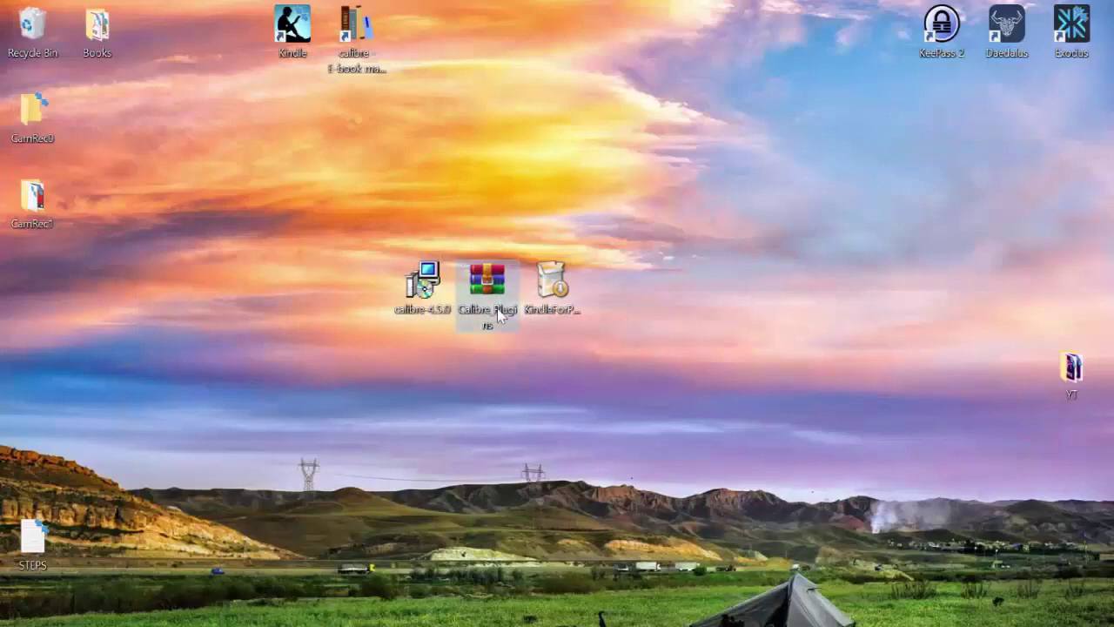
Open Calibre_Plugins.zip in WinRAR, view its five folders and ReadMe_First.txt, then close it
{"action": "left_click_drag", "start_coordinate": [488, 300], "coordinate": [490, 274]}
{"action": "double_click", "coordinate": [488, 275]}
{"action": "left_click_drag", "start_coordinate": [186, 398], "coordinate": [113, 246]}
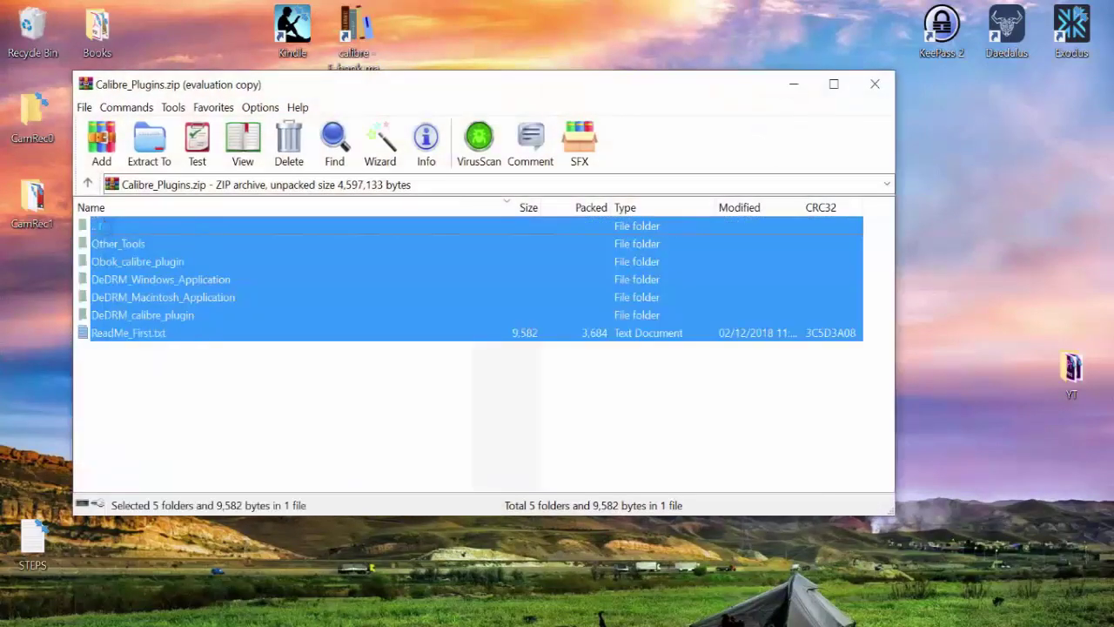
{"action": "left_click", "coordinate": [612, 227]}
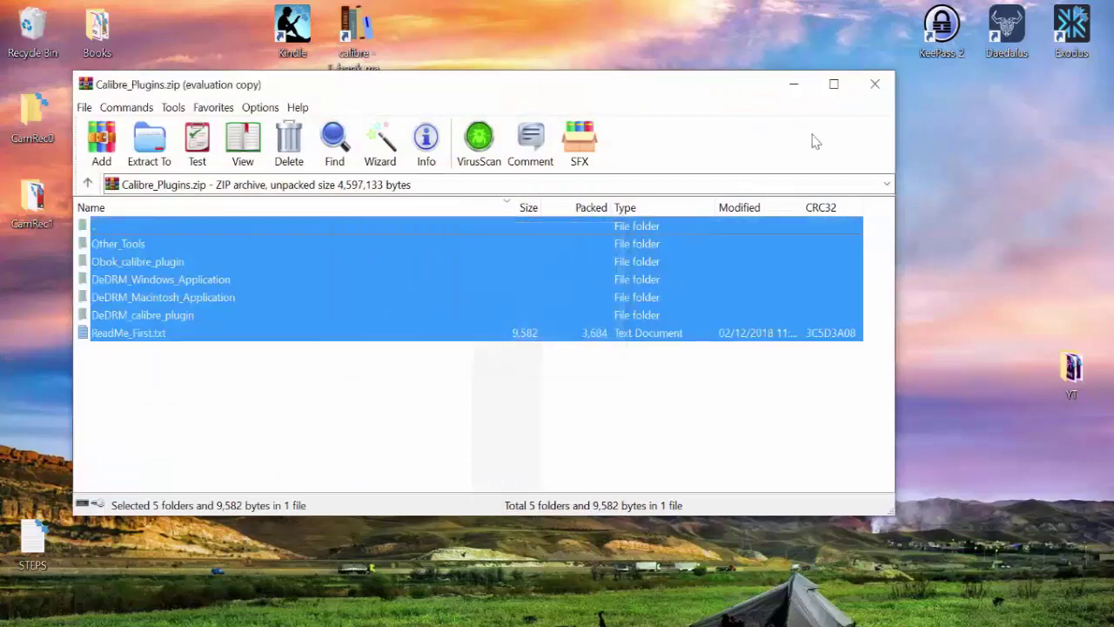
{"action": "left_click", "coordinate": [871, 98]}
Extract Calibre_Plugins.zip to a Calibre_Plugins folder and move it to the desktop centre
{"action": "right_click", "coordinate": [501, 285]}
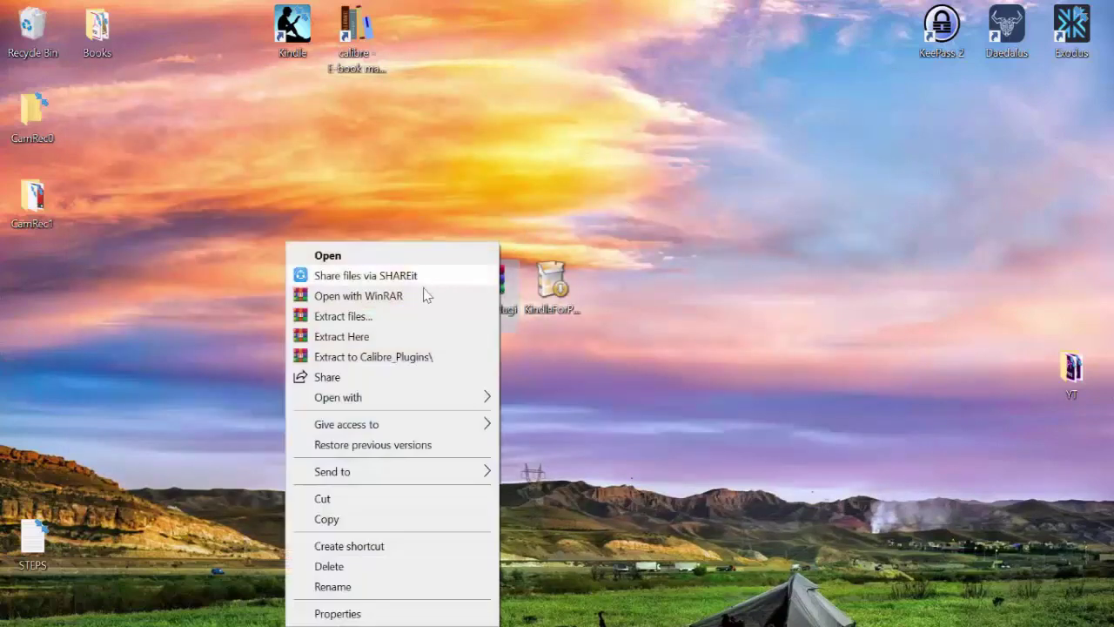
{"action": "left_click", "coordinate": [349, 359]}
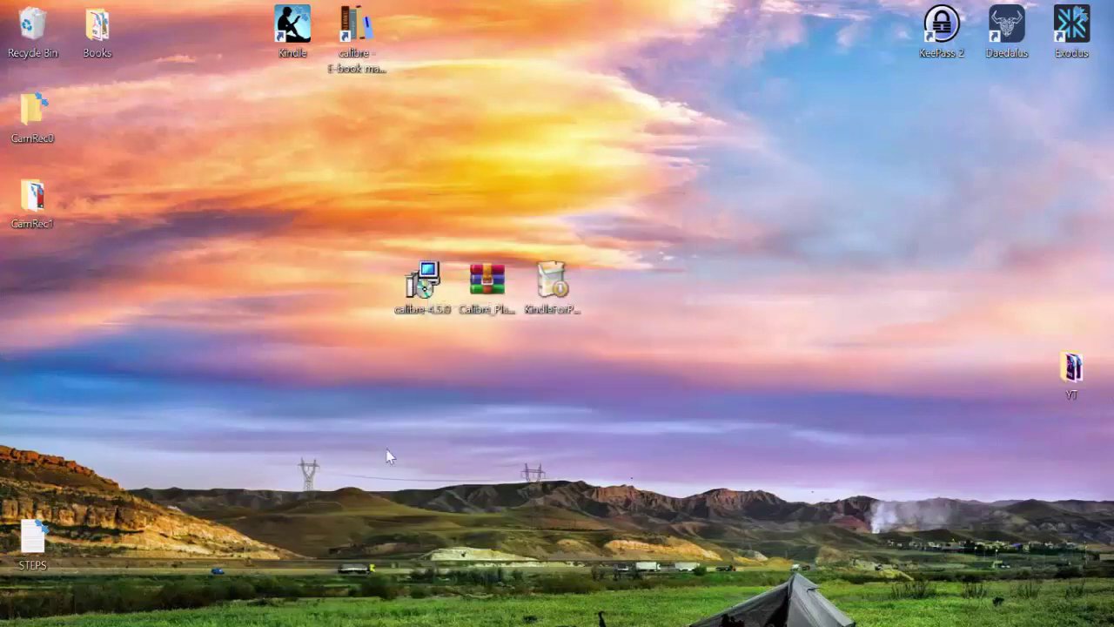
{"action": "left_click_drag", "start_coordinate": [32, 276], "coordinate": [497, 216]}
Inspect the DeDRM_plugin files inside Calibre_Plugins > DeDRM_calibre_plugin, then close Explorer
{"action": "double_click", "coordinate": [487, 201]}
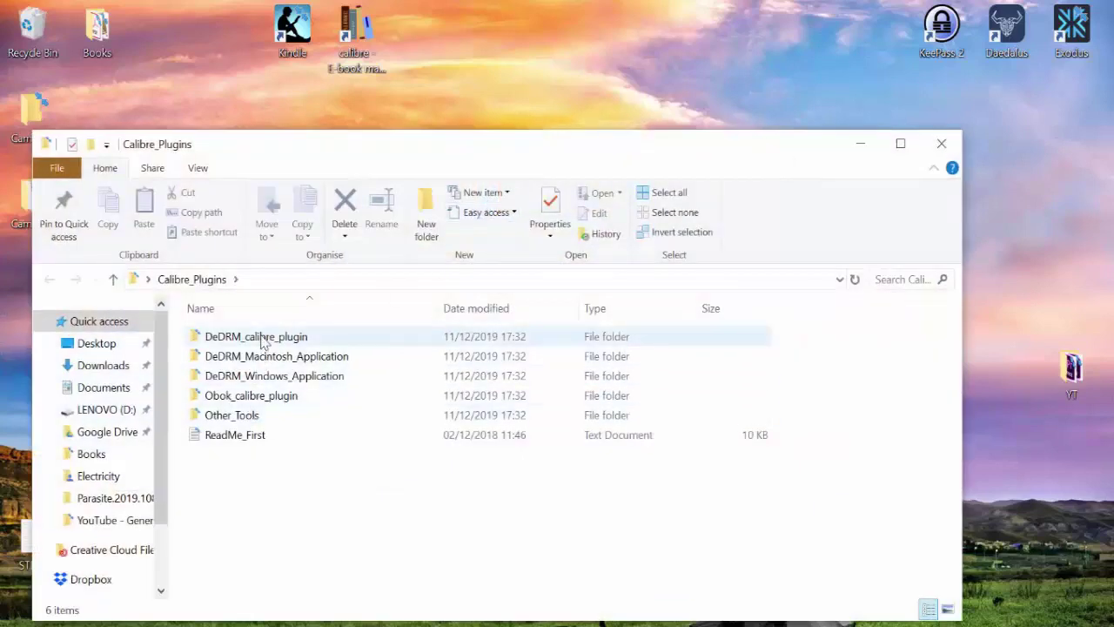
{"action": "left_click", "coordinate": [264, 342]}
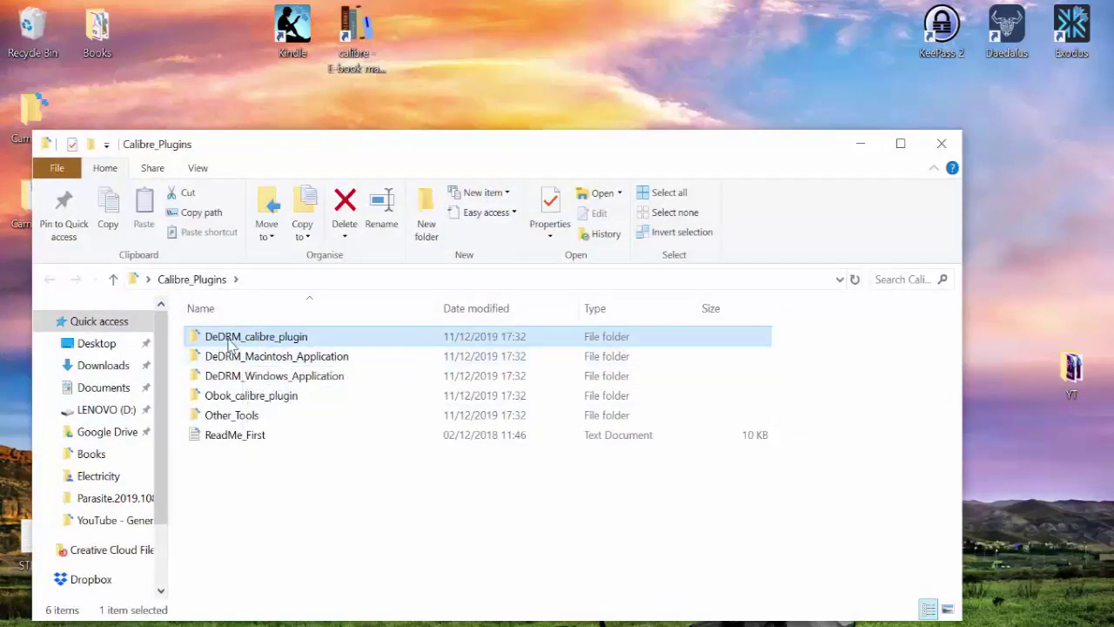
{"action": "double_click", "coordinate": [302, 337]}
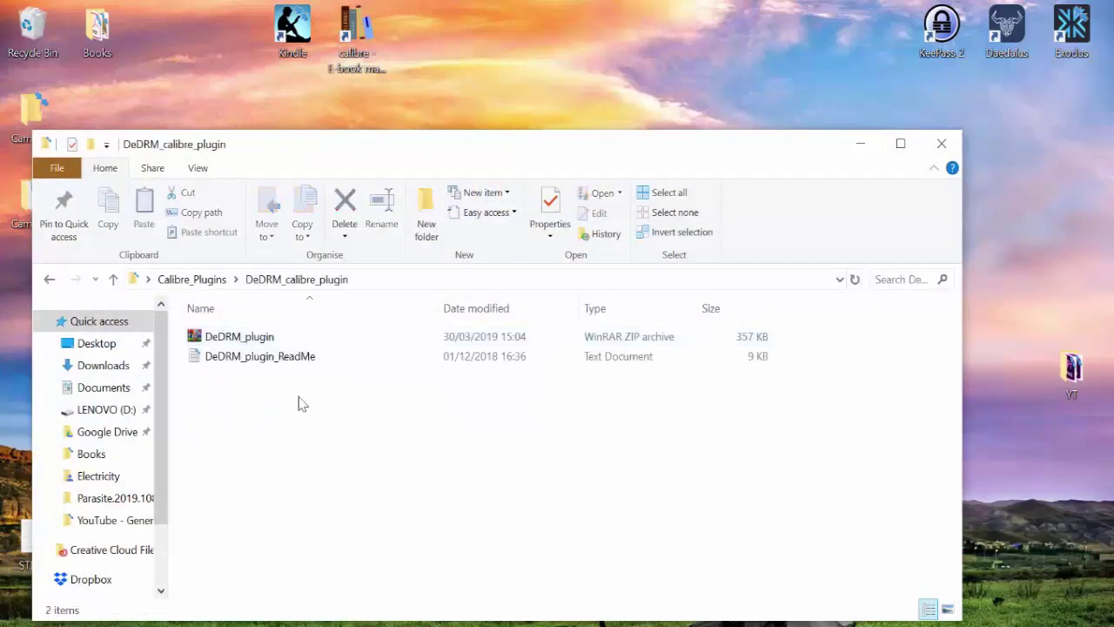
{"action": "left_click_drag", "start_coordinate": [263, 400], "coordinate": [218, 315]}
{"action": "left_click", "coordinate": [225, 331]}
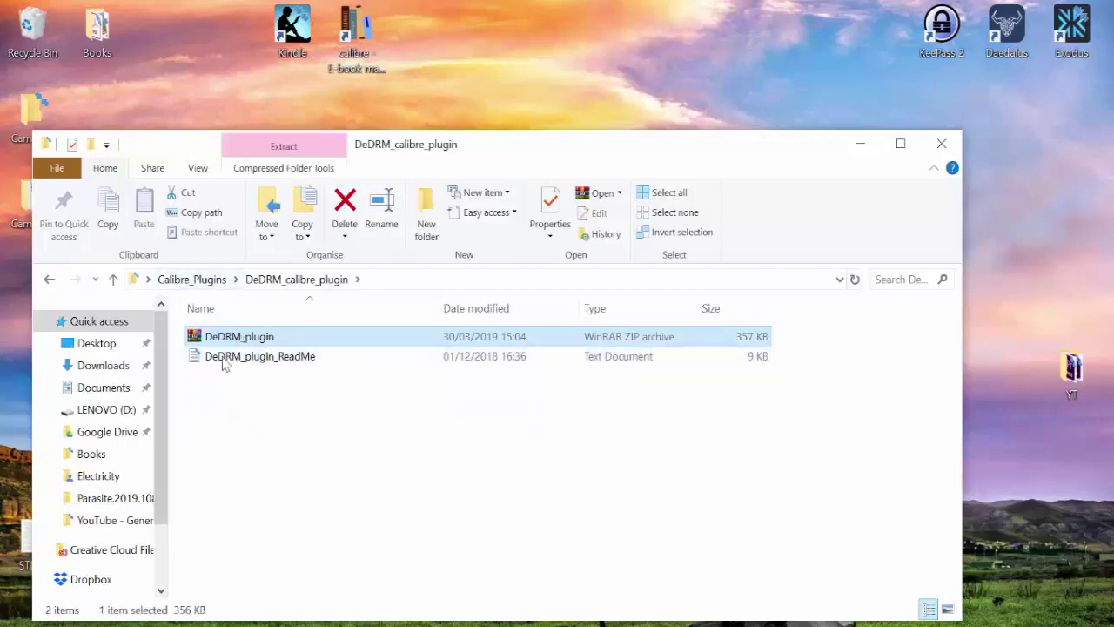
{"action": "left_click", "coordinate": [322, 401]}
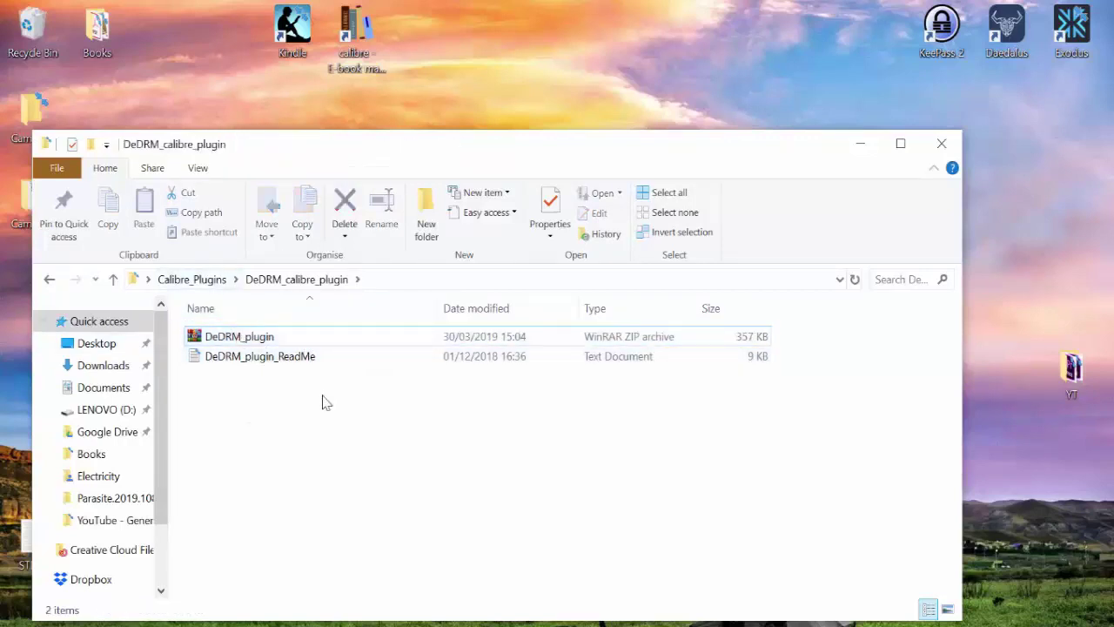
{"action": "left_click", "coordinate": [265, 338]}
{"action": "left_click", "coordinate": [381, 406]}
{"action": "left_click", "coordinate": [954, 148]}
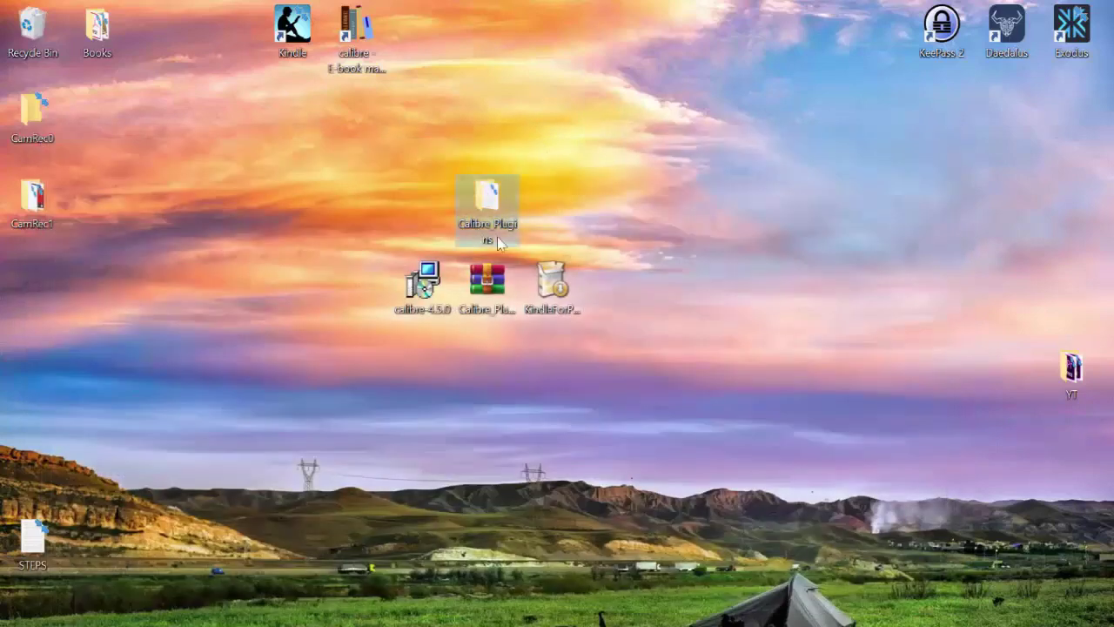
{"action": "key", "text": "alt+Tab"}
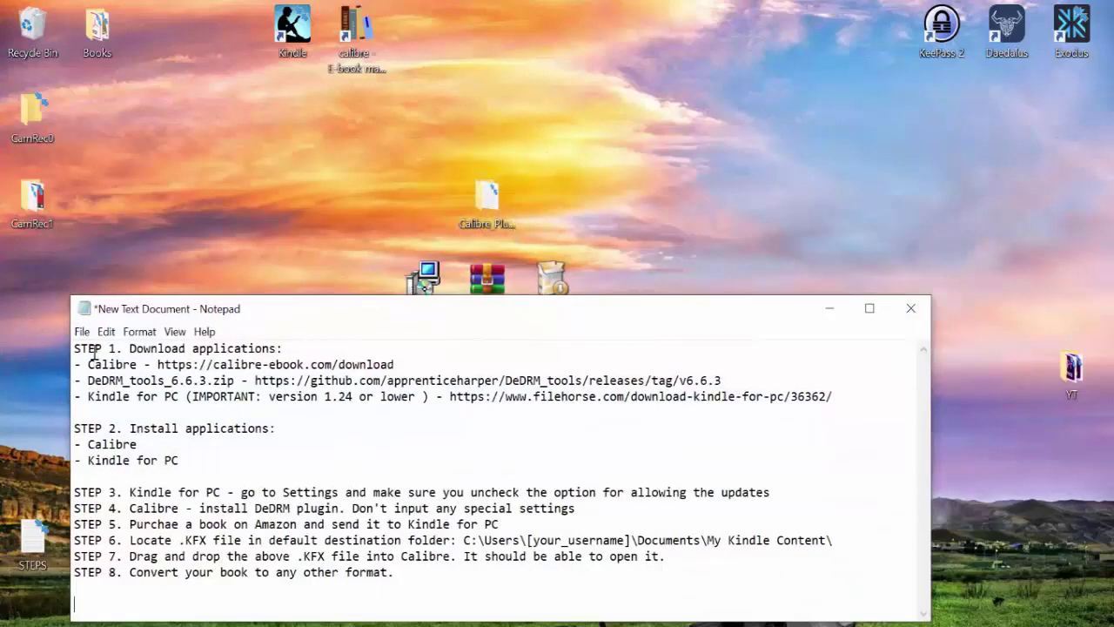
{"action": "left_click_drag", "start_coordinate": [254, 427], "coordinate": [274, 443]}
{"action": "left_click", "coordinate": [231, 458]}
{"action": "left_click_drag", "start_coordinate": [212, 459], "coordinate": [88, 424]}
{"action": "left_click", "coordinate": [88, 426]}
{"action": "left_click_drag", "start_coordinate": [129, 491], "coordinate": [218, 493]}
{"action": "left_click", "coordinate": [144, 493]}
{"action": "left_click_drag", "start_coordinate": [241, 492], "coordinate": [617, 490]}
{"action": "left_click", "coordinate": [770, 495]}
{"action": "left_click", "coordinate": [615, 493]}
{"action": "left_click", "coordinate": [829, 308]}
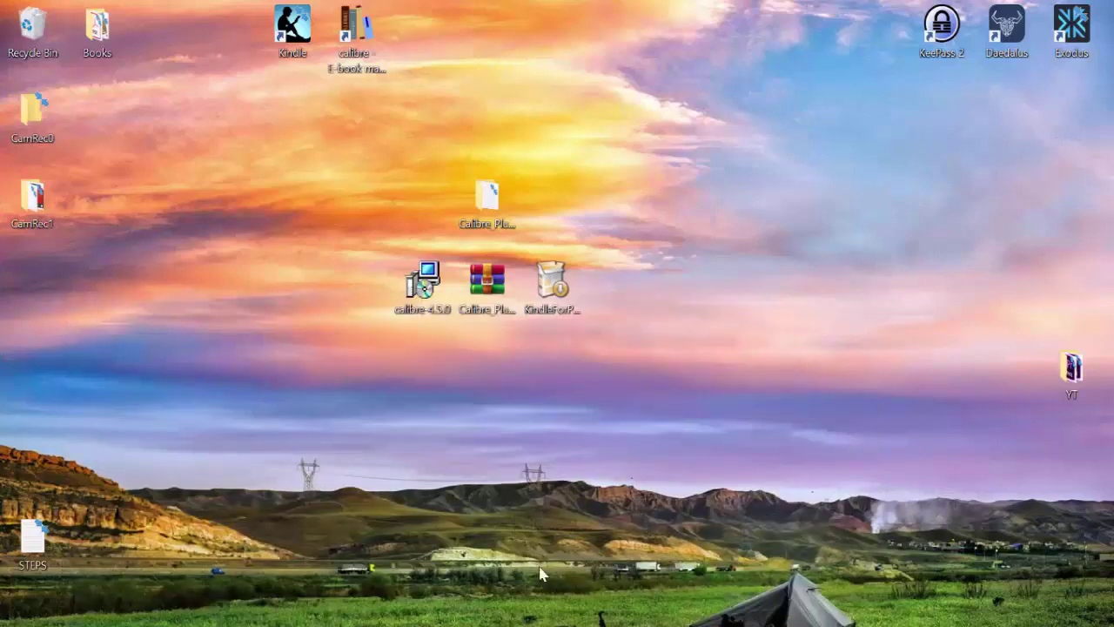
Check Kindle's Options leave 'Automatically install updates' unchecked, cancel, and minimize Kindle
{"action": "left_click", "coordinate": [668, 566]}
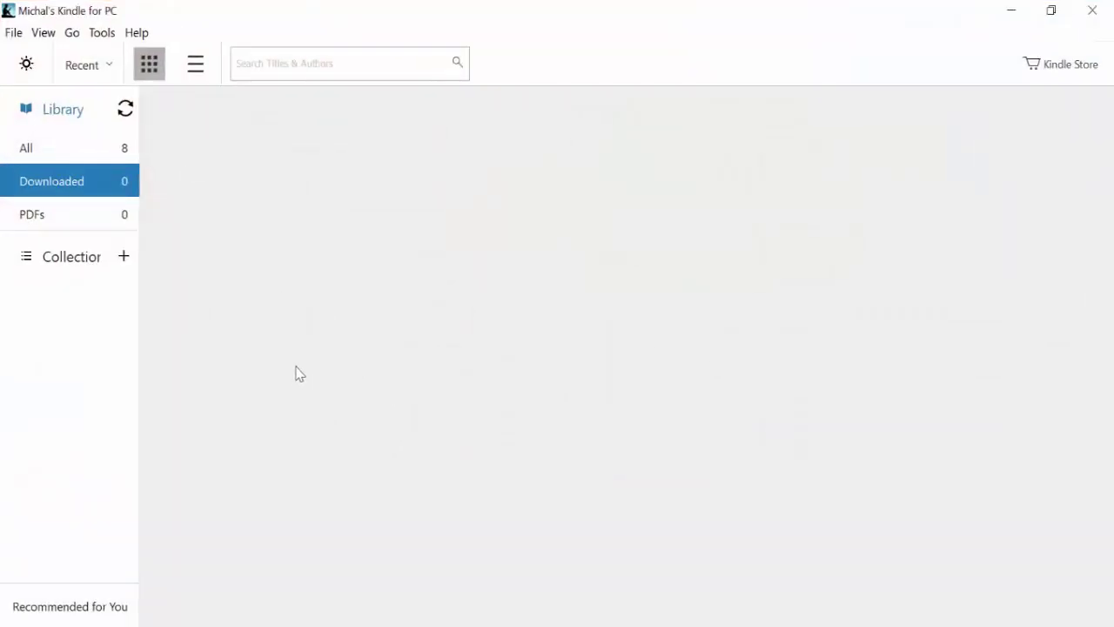
{"action": "left_click", "coordinate": [135, 34]}
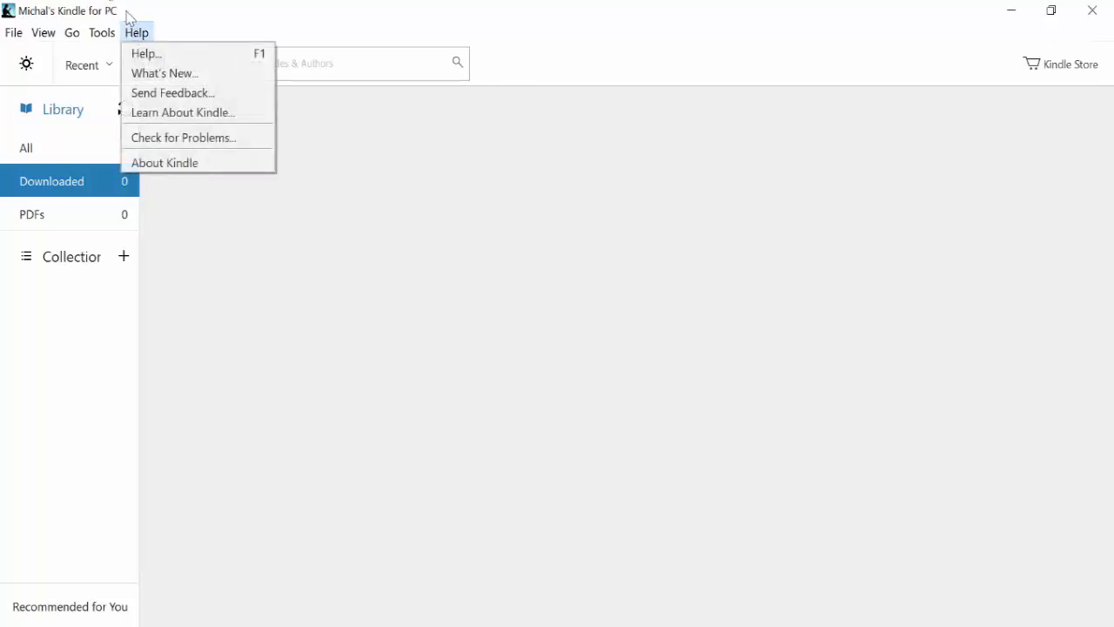
{"action": "left_click", "coordinate": [130, 19]}
{"action": "left_click", "coordinate": [139, 34]}
{"action": "mouse_move", "coordinate": [90, 35]}
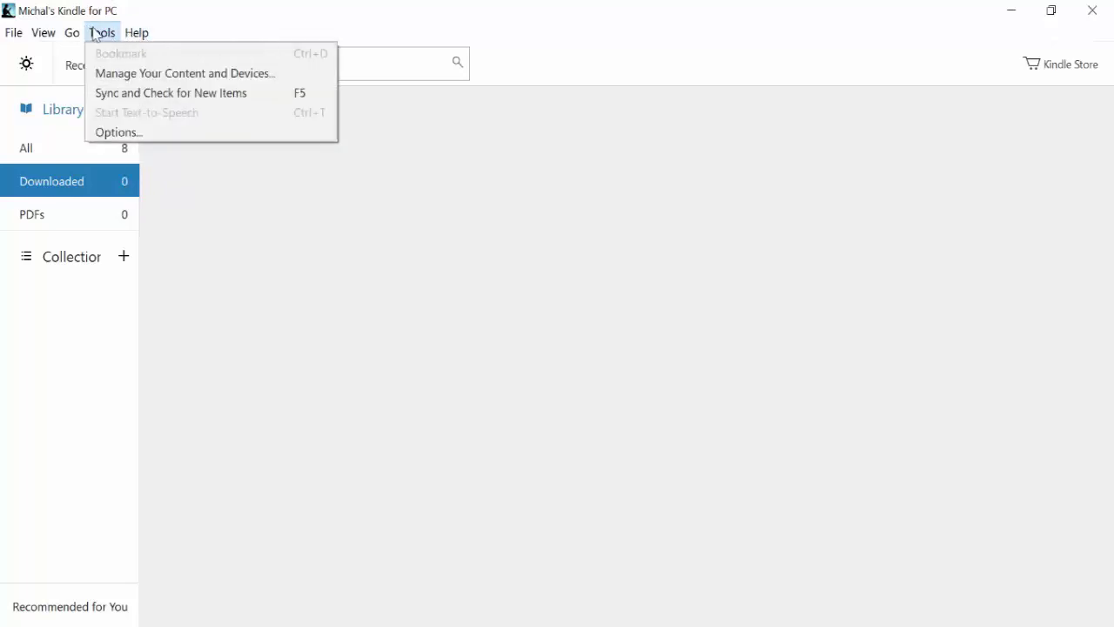
{"action": "left_click", "coordinate": [131, 133]}
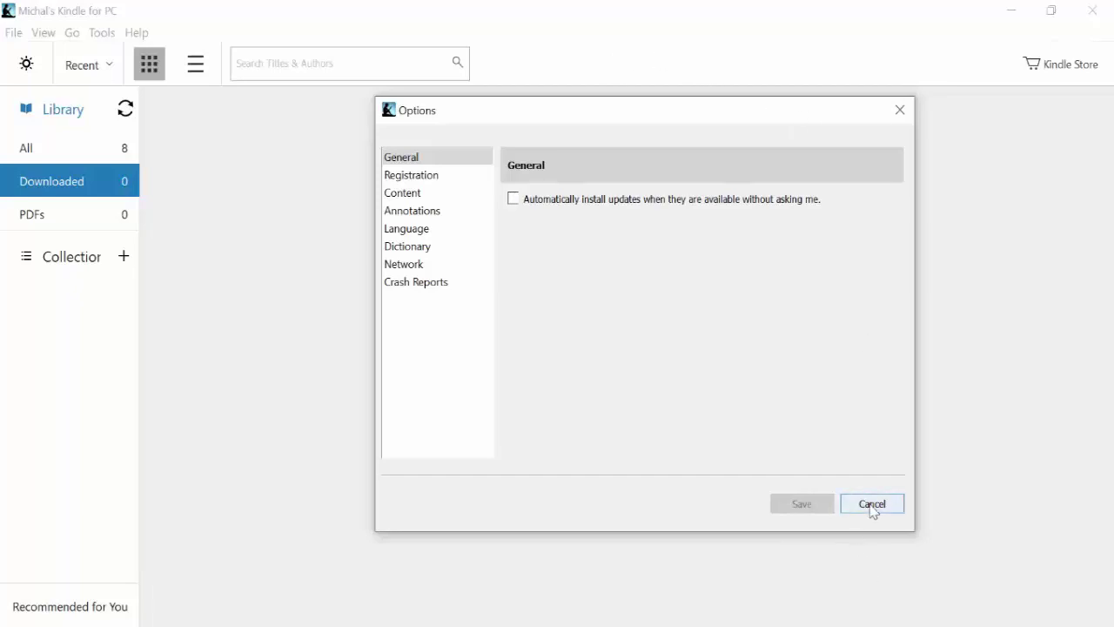
{"action": "left_click", "coordinate": [872, 505]}
{"action": "left_click", "coordinate": [1019, 15]}
Highlight the DeDRM plugin and Calibre wording on Notepad's STEP 4 line, then minimize Notepad
{"action": "key", "text": "alt+Tab"}
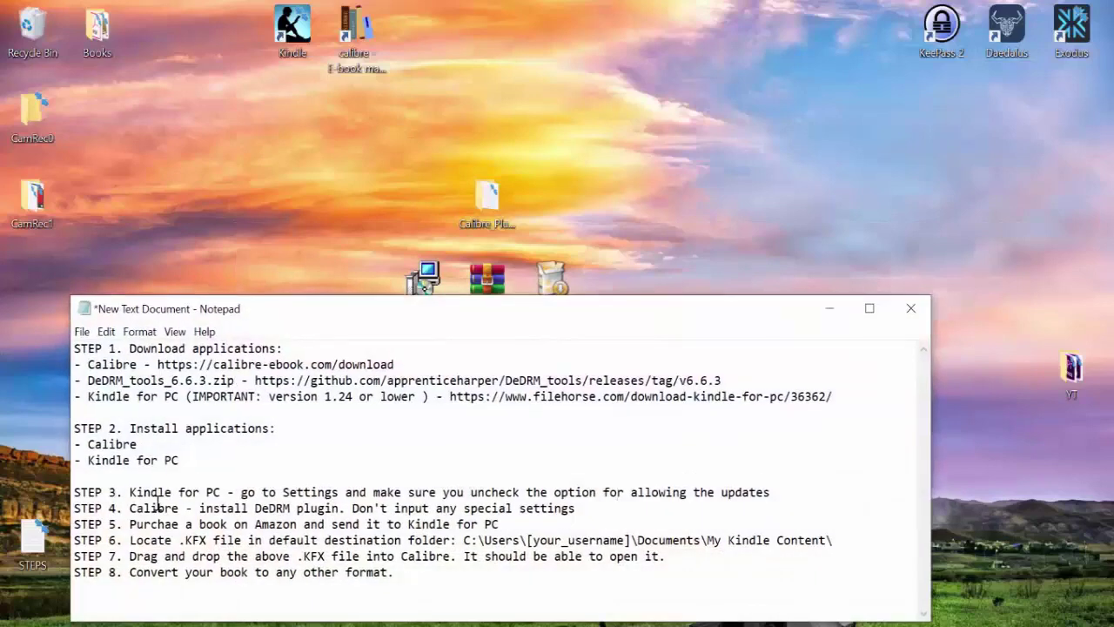
{"action": "left_click_drag", "start_coordinate": [125, 507], "coordinate": [206, 509]}
{"action": "left_click", "coordinate": [201, 508]}
{"action": "left_click_drag", "start_coordinate": [131, 508], "coordinate": [339, 513]}
{"action": "left_click", "coordinate": [221, 509]}
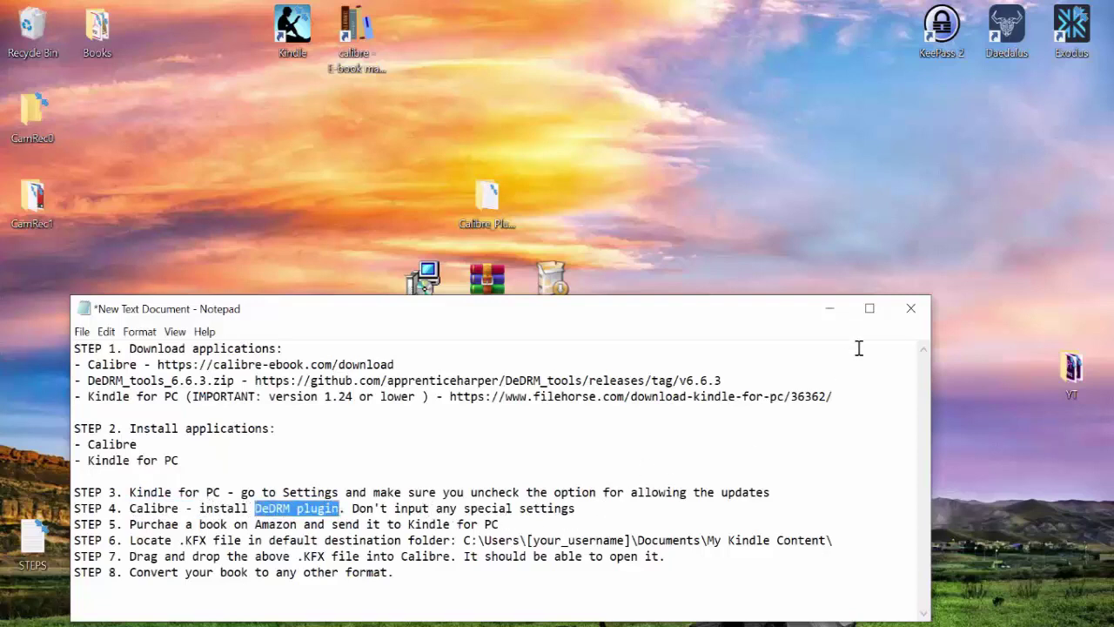
{"action": "left_click", "coordinate": [563, 512]}
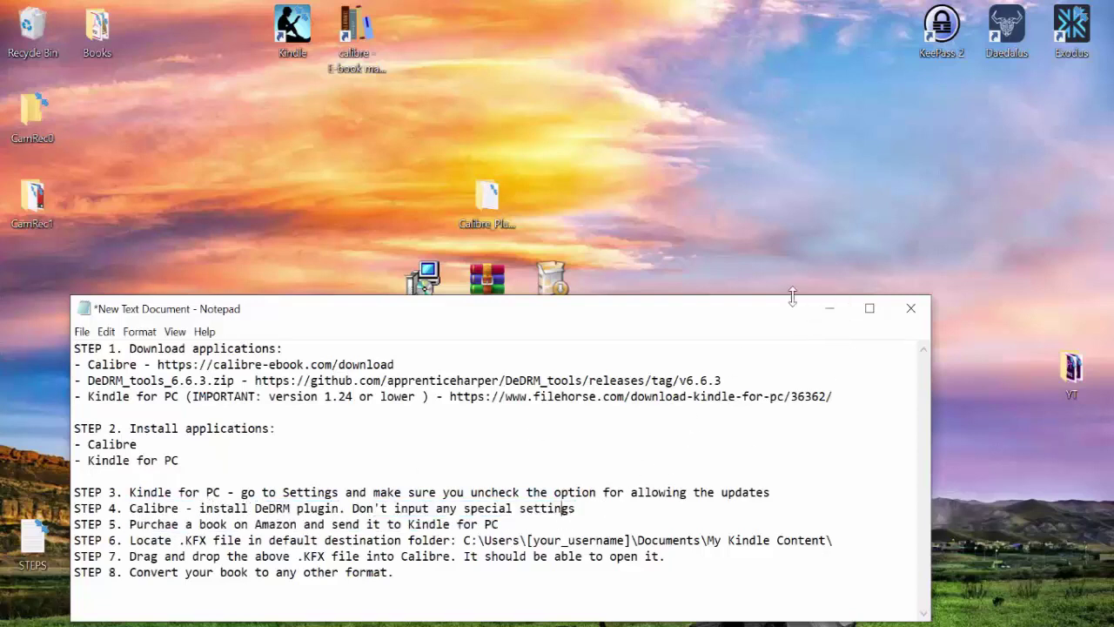
{"action": "left_click", "coordinate": [829, 308]}
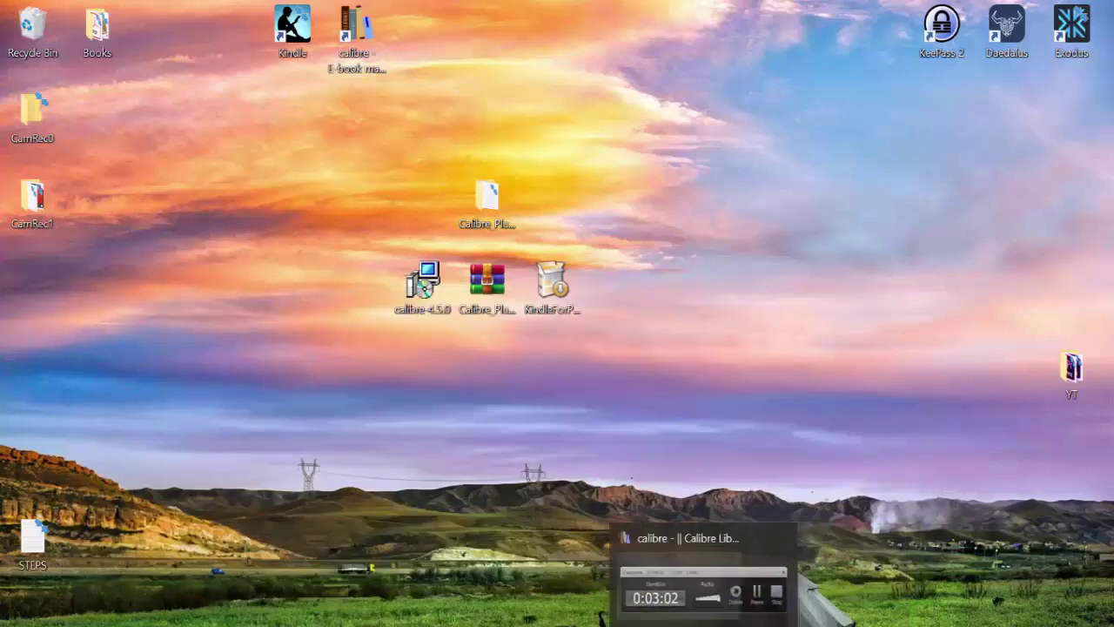
From calibre's toolbar overflow, open Preferences > Plug-ins and tick 'Show only user installed plug-ins'
{"action": "left_click", "coordinate": [701, 570]}
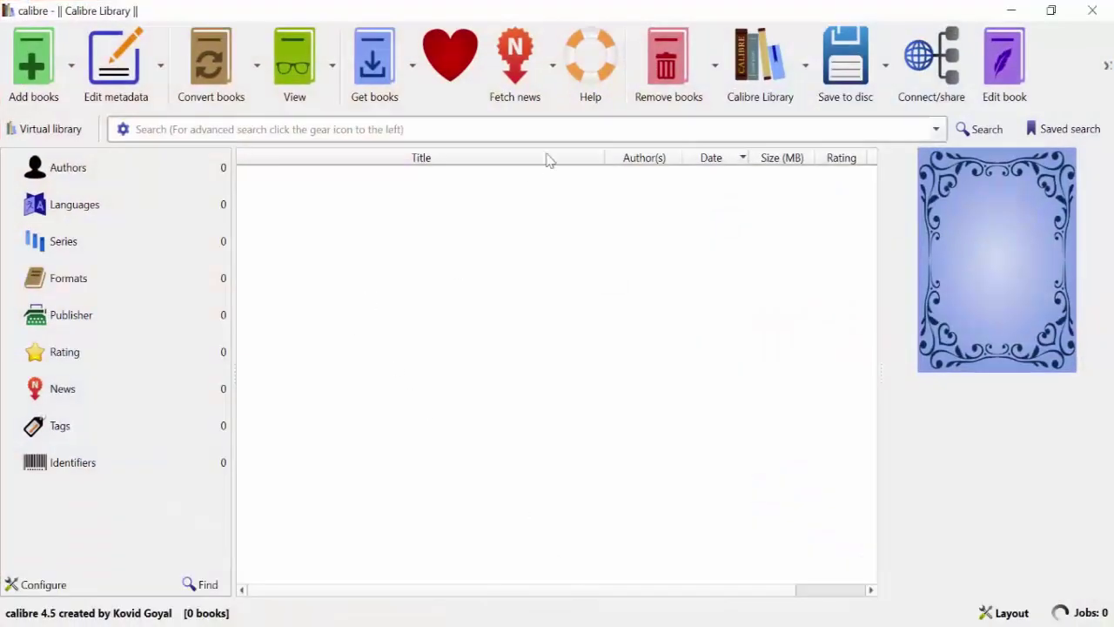
{"action": "left_click", "coordinate": [1106, 65]}
{"action": "left_click", "coordinate": [1106, 61]}
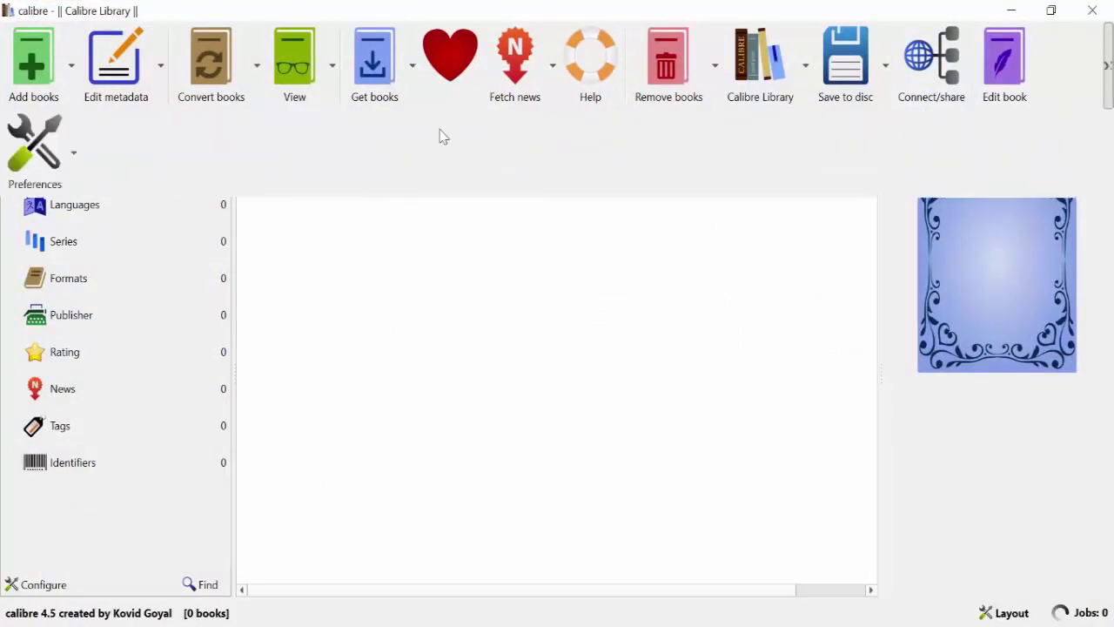
{"action": "left_click", "coordinate": [26, 147]}
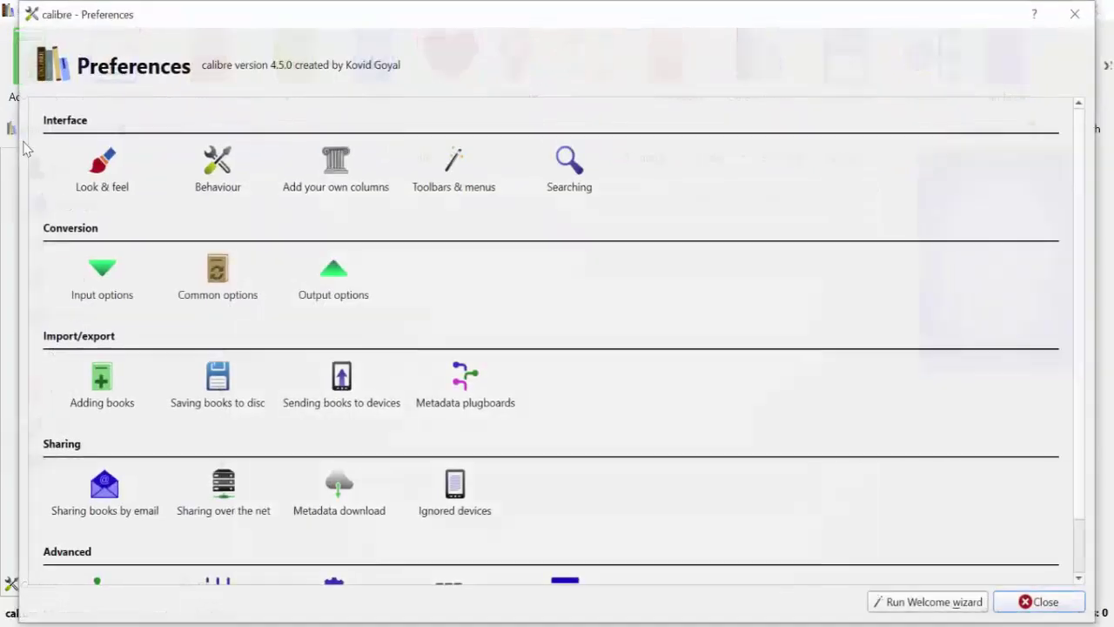
{"action": "scroll", "coordinate": [193, 222], "scroll_direction": "down", "scroll_amount": 1}
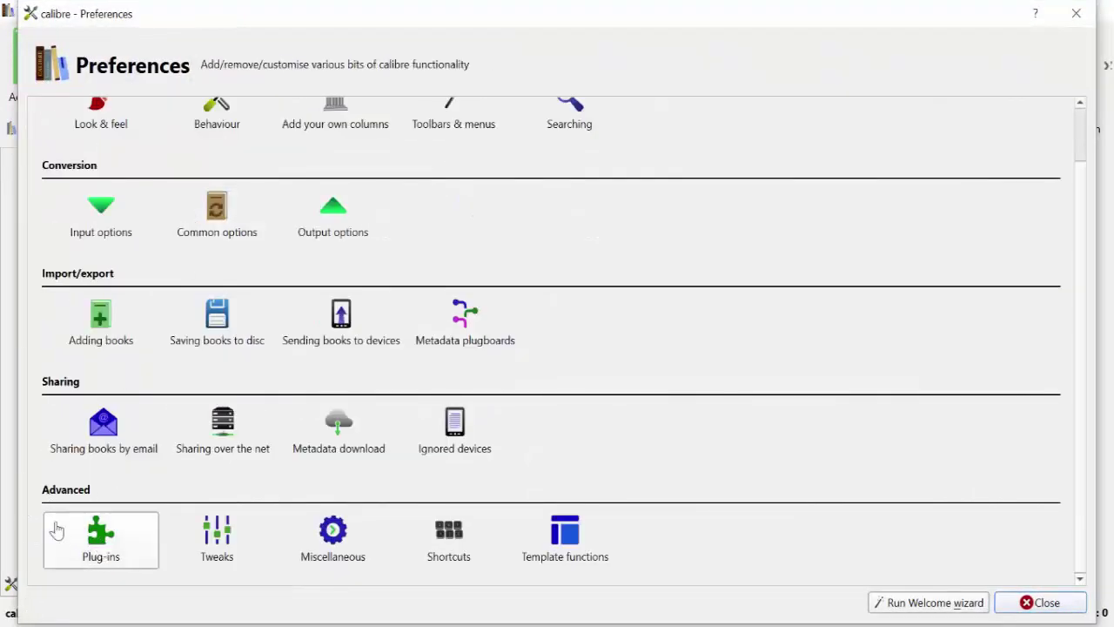
{"action": "left_click", "coordinate": [100, 537]}
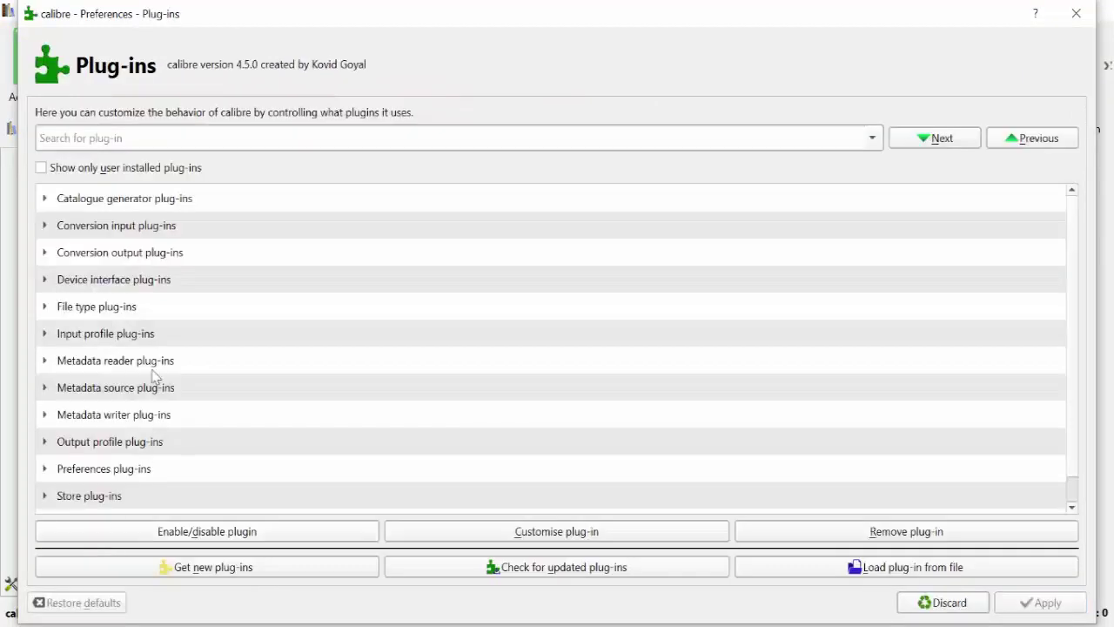
{"action": "left_click", "coordinate": [41, 168]}
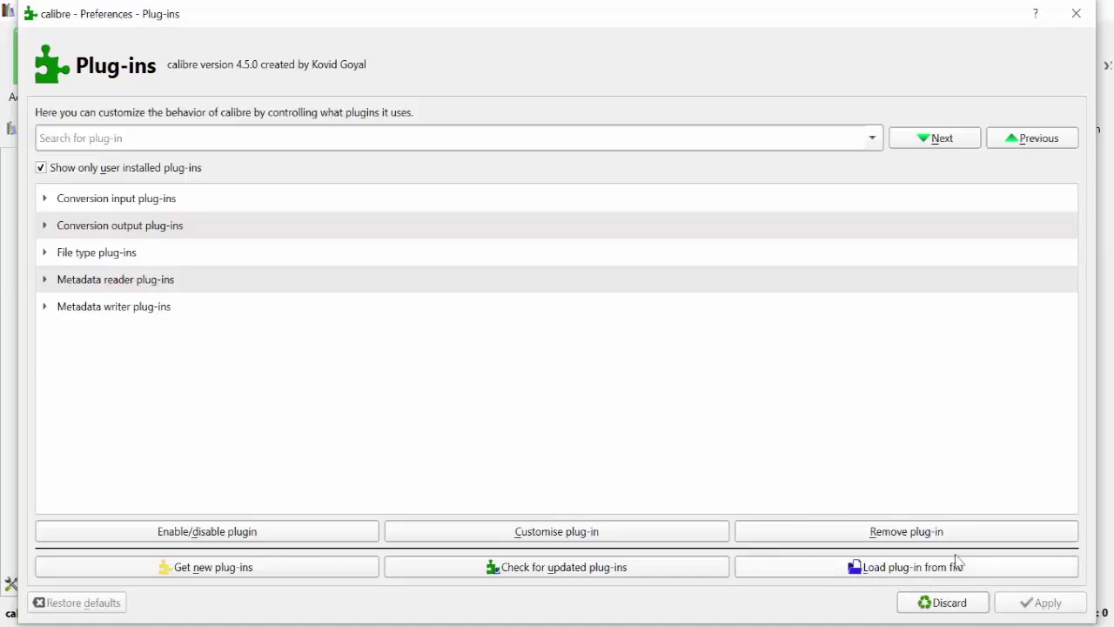
Load the plug-in file DeDRM_plugin from Desktop > Calibre_Plugins > DeDRM_calibre_plugin
{"action": "left_click", "coordinate": [874, 570]}
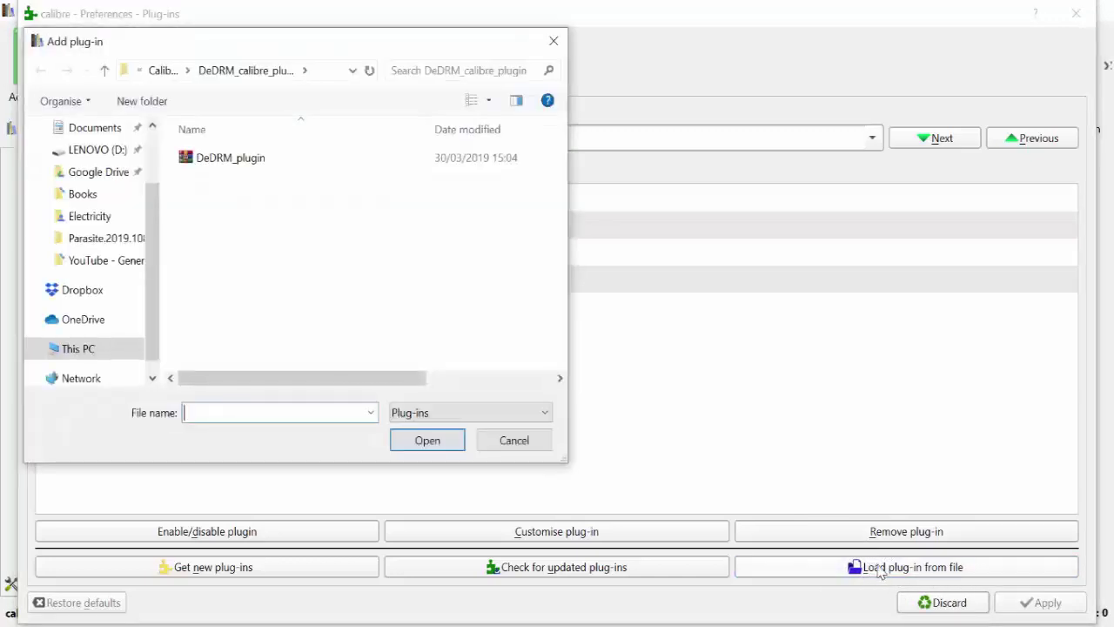
{"action": "scroll", "coordinate": [110, 261], "scroll_direction": "up", "scroll_amount": 2}
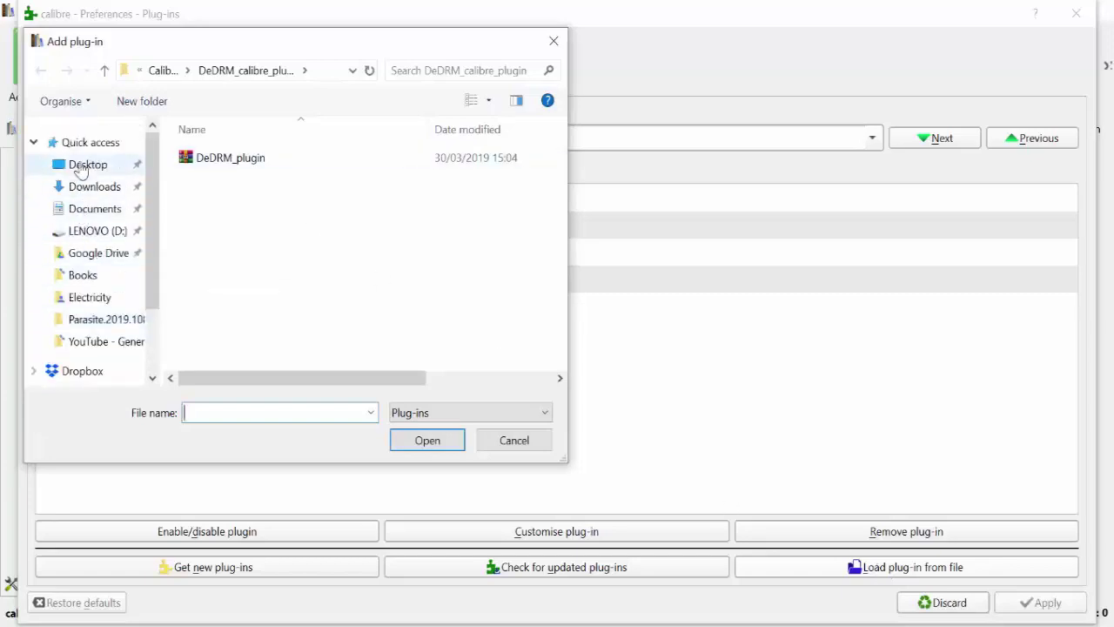
{"action": "left_click", "coordinate": [81, 167]}
{"action": "scroll", "coordinate": [348, 287], "scroll_direction": "down", "scroll_amount": 1}
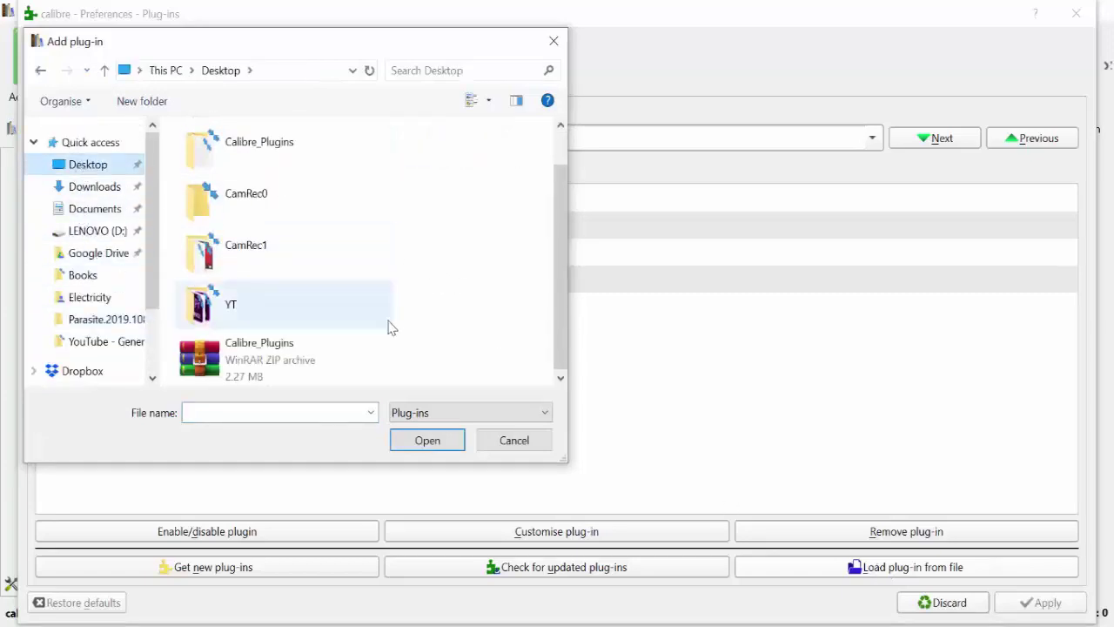
{"action": "scroll", "coordinate": [250, 200], "scroll_direction": "up", "scroll_amount": 1}
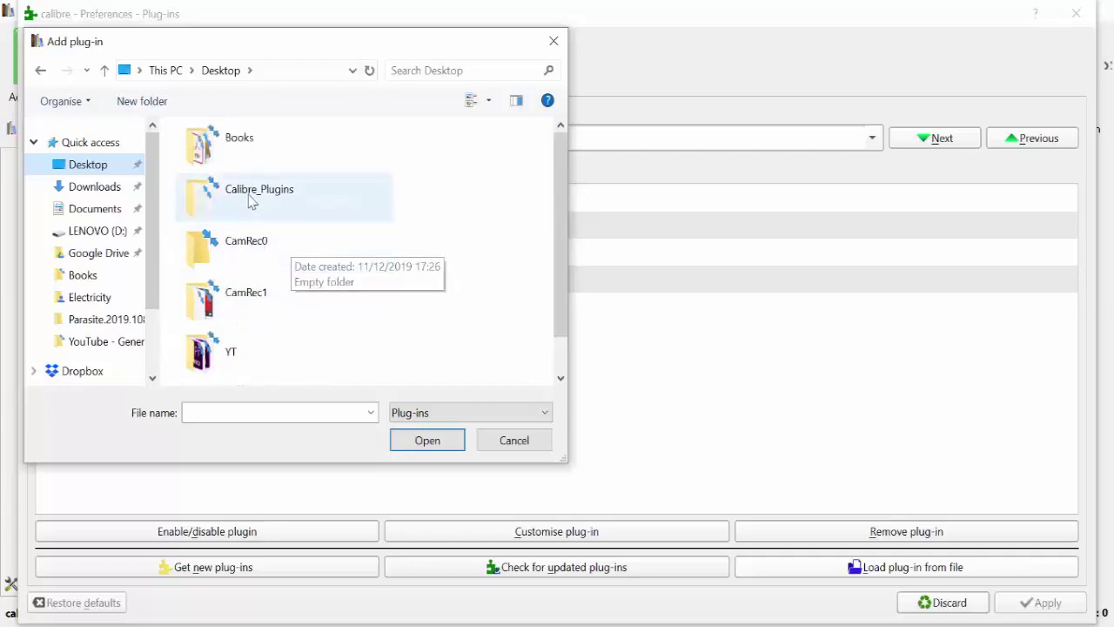
{"action": "left_click", "coordinate": [246, 216]}
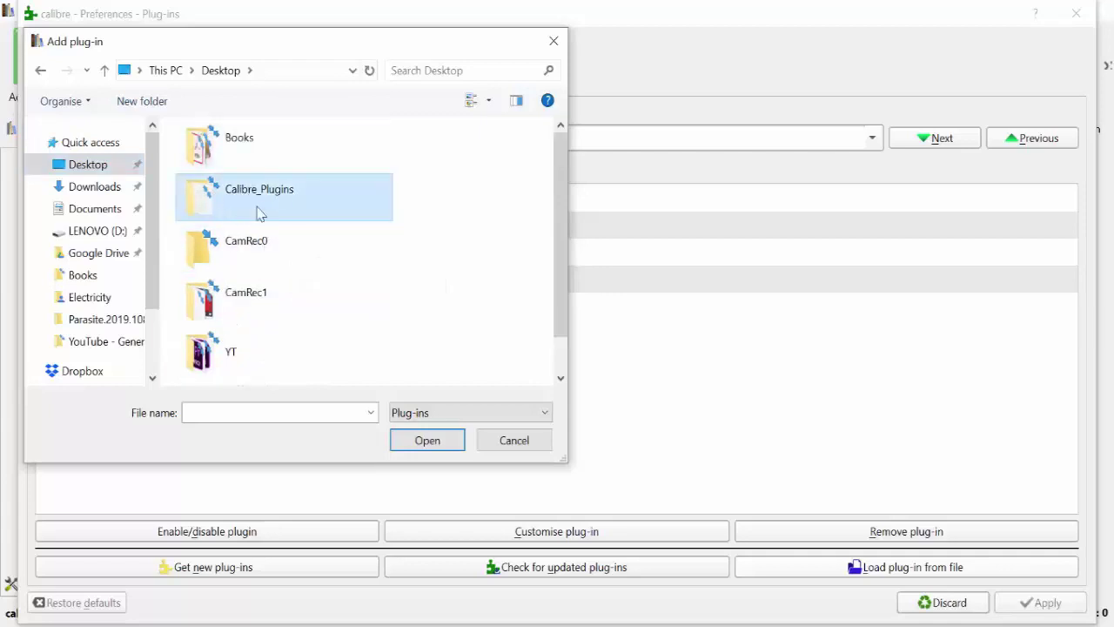
{"action": "scroll", "coordinate": [277, 222], "scroll_direction": "down", "scroll_amount": 1}
{"action": "scroll", "coordinate": [253, 207], "scroll_direction": "up", "scroll_amount": 1}
{"action": "double_click", "coordinate": [249, 202]}
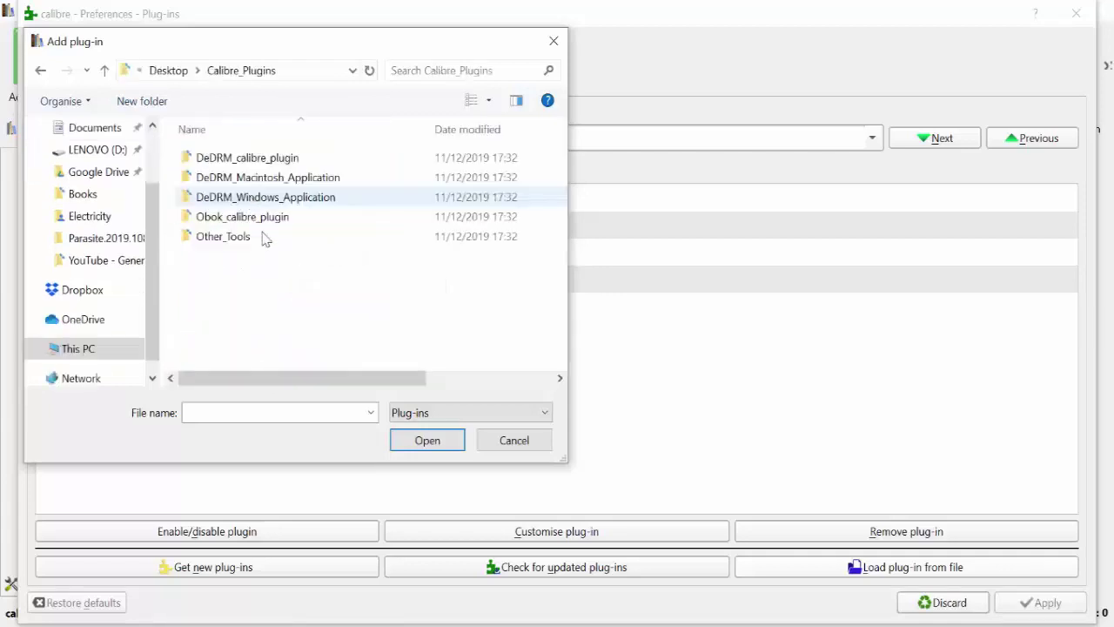
{"action": "double_click", "coordinate": [303, 159]}
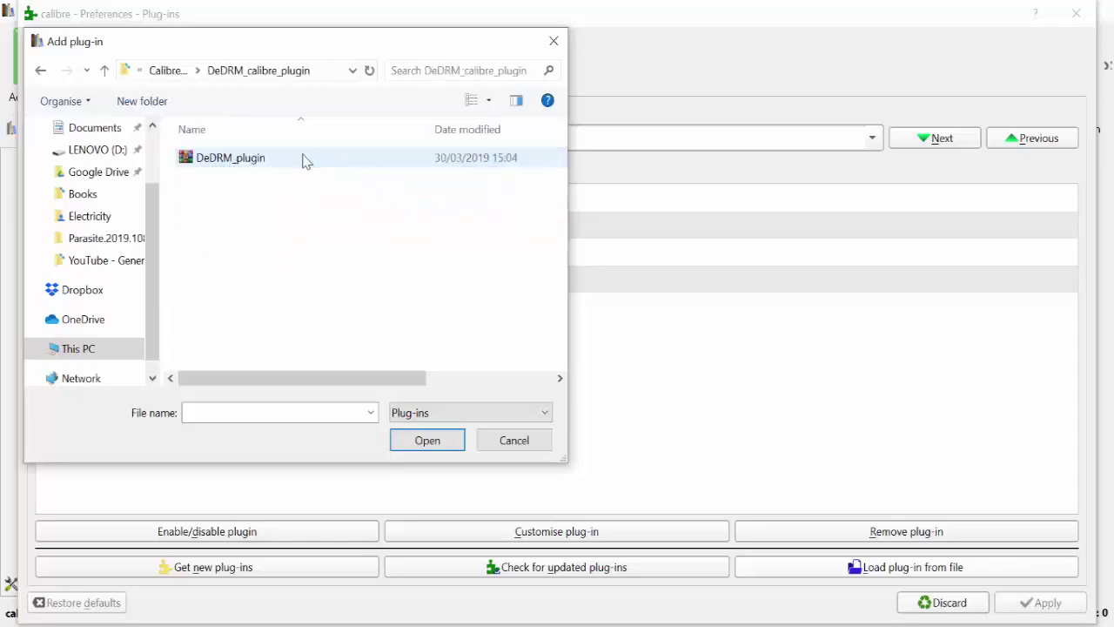
{"action": "left_click", "coordinate": [225, 159]}
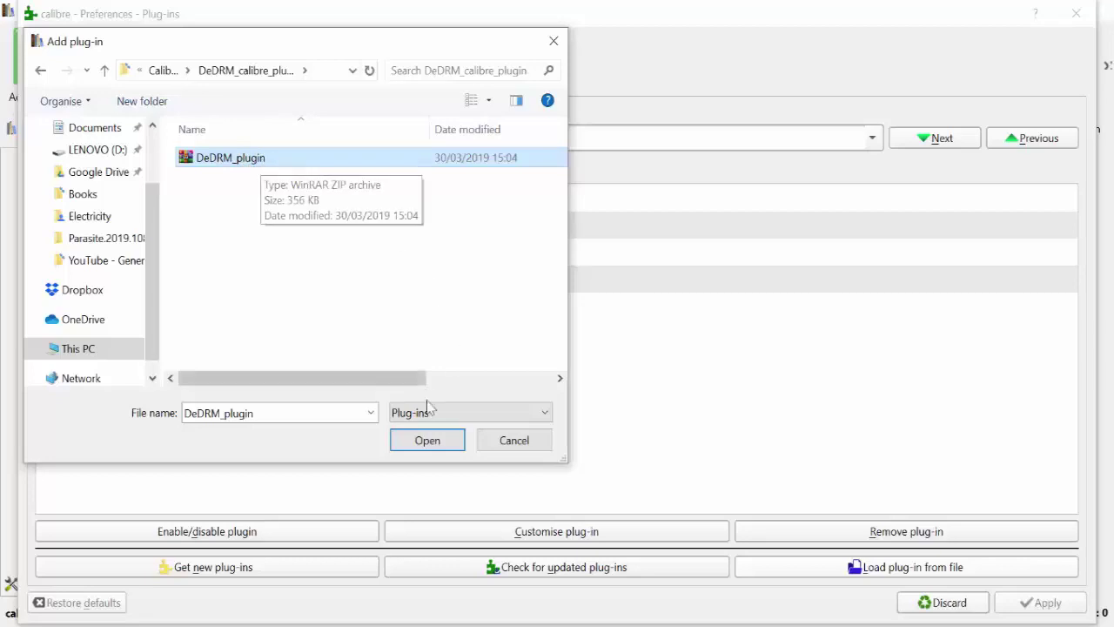
{"action": "left_click", "coordinate": [442, 446]}
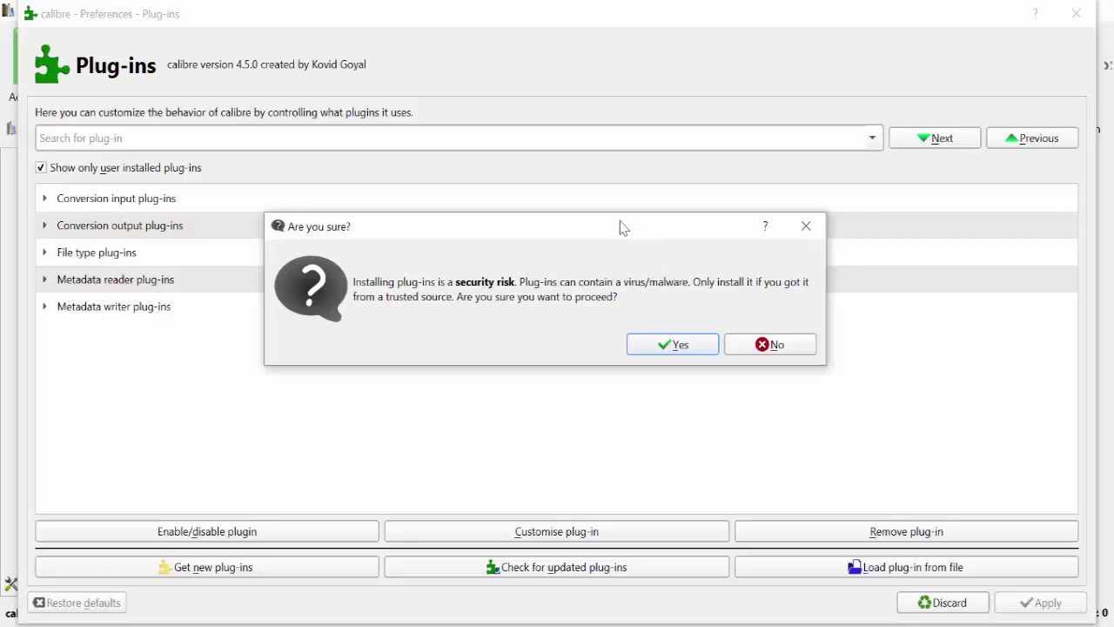
Check the DeDRM GitHub download link in the tutorial notes, then return to calibre
{"action": "left_click_drag", "start_coordinate": [619, 229], "coordinate": [689, 227]}
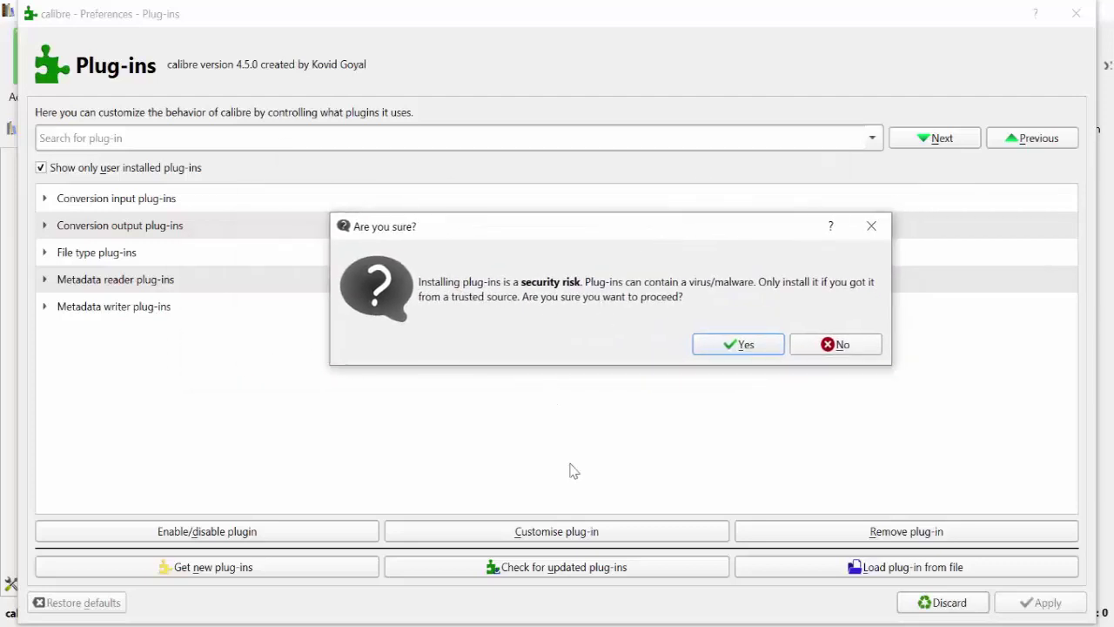
{"action": "key", "text": "alt+Tab"}
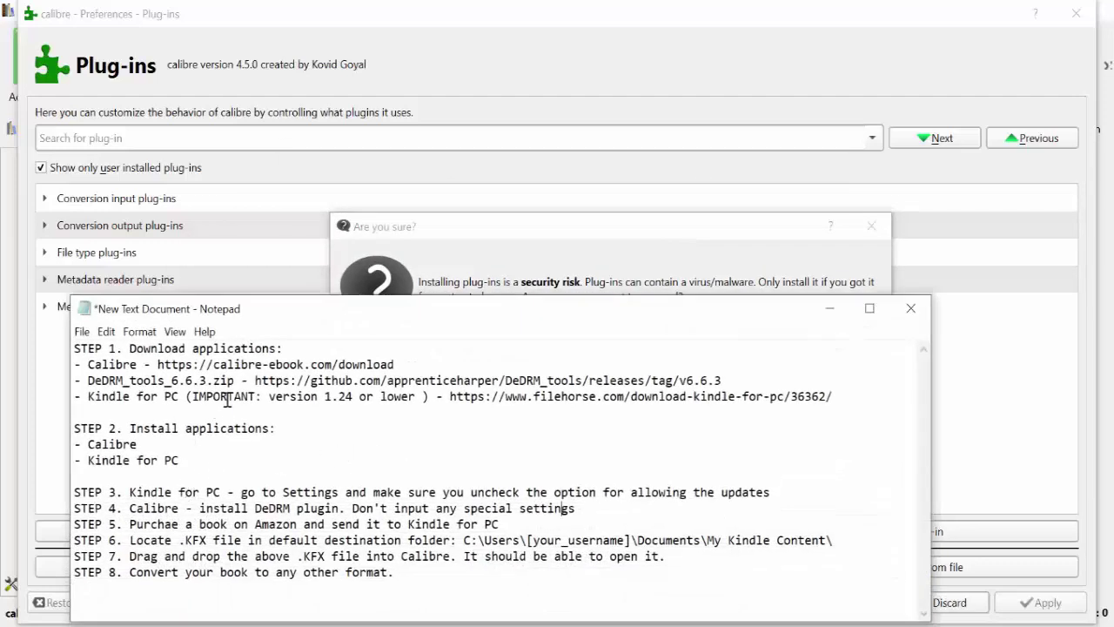
{"action": "mouse_move", "coordinate": [256, 366]}
{"action": "left_mouse_down"}
{"action": "mouse_move", "coordinate": [661, 369]}
{"action": "mouse_move", "coordinate": [759, 386]}
{"action": "mouse_move", "coordinate": [266, 383]}
{"action": "left_mouse_up"}
{"action": "left_click", "coordinate": [759, 390]}
{"action": "left_click", "coordinate": [380, 381]}
{"action": "left_click", "coordinate": [830, 309]}
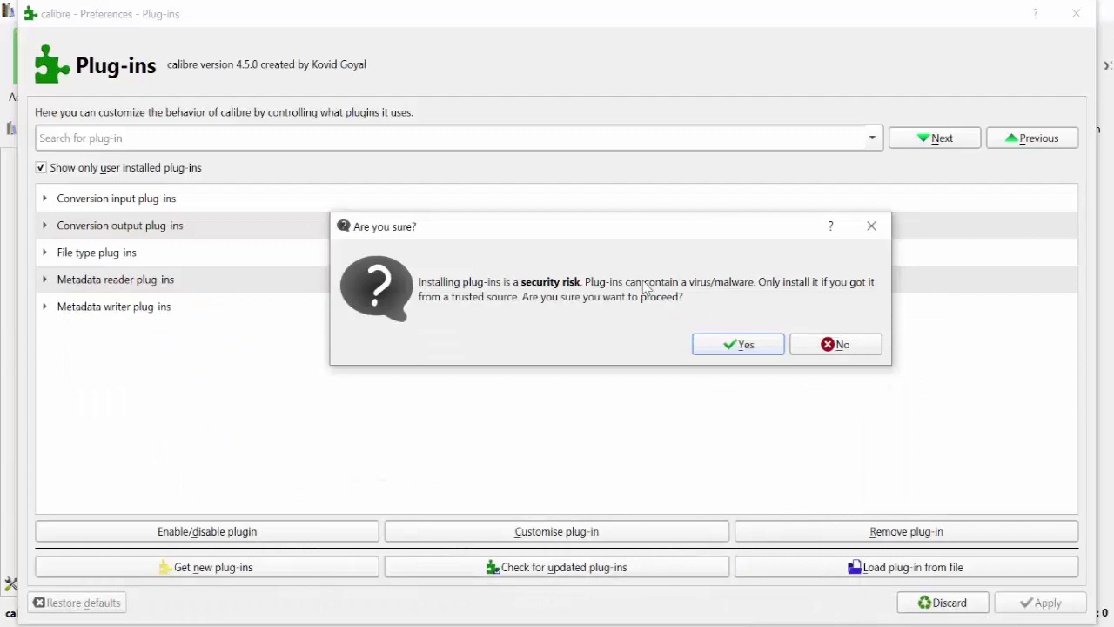
Confirm the DeDRM 6.6.3 install past the security warning and apply the change
{"action": "left_click", "coordinate": [736, 345]}
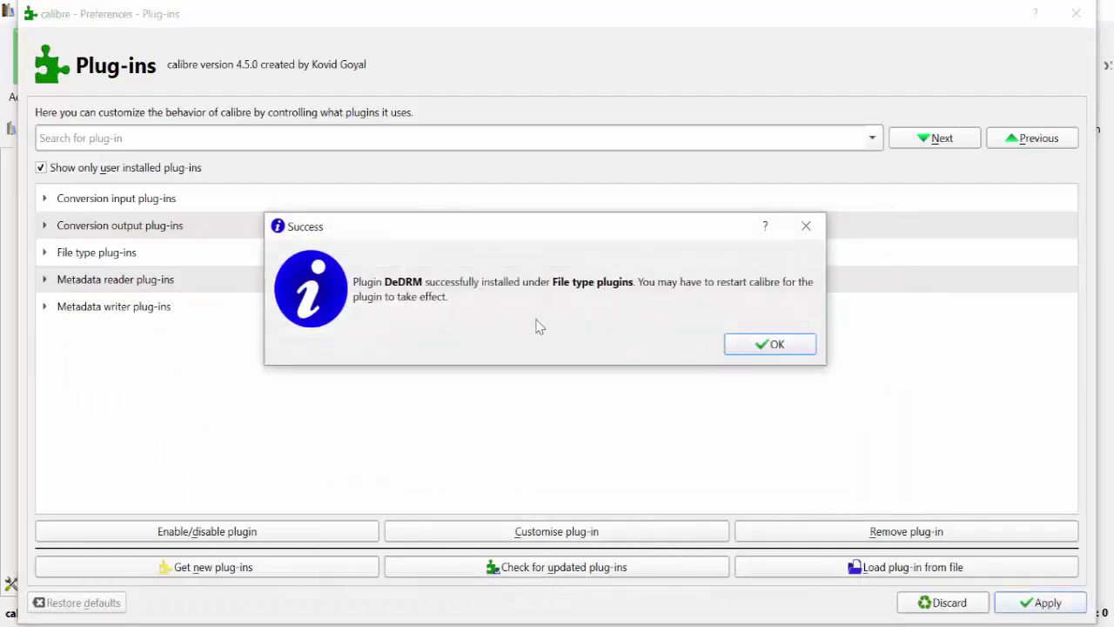
{"action": "left_click", "coordinate": [771, 342]}
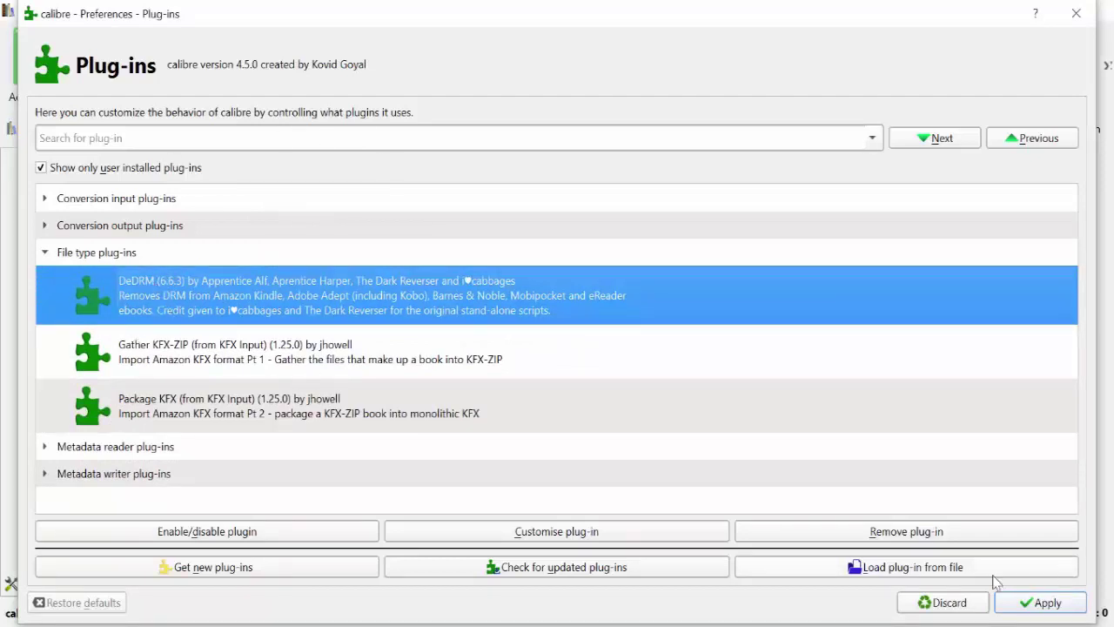
{"action": "left_click", "coordinate": [1036, 607]}
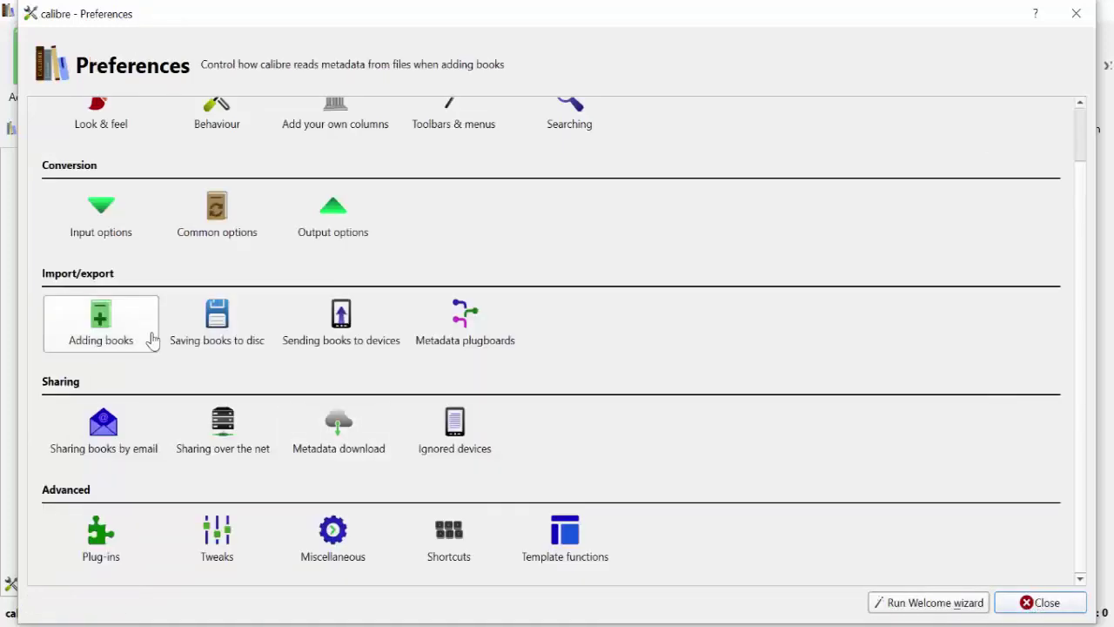
Close Preferences and calibre, then relaunch calibre from its desktop icon
{"action": "left_click", "coordinate": [1044, 607]}
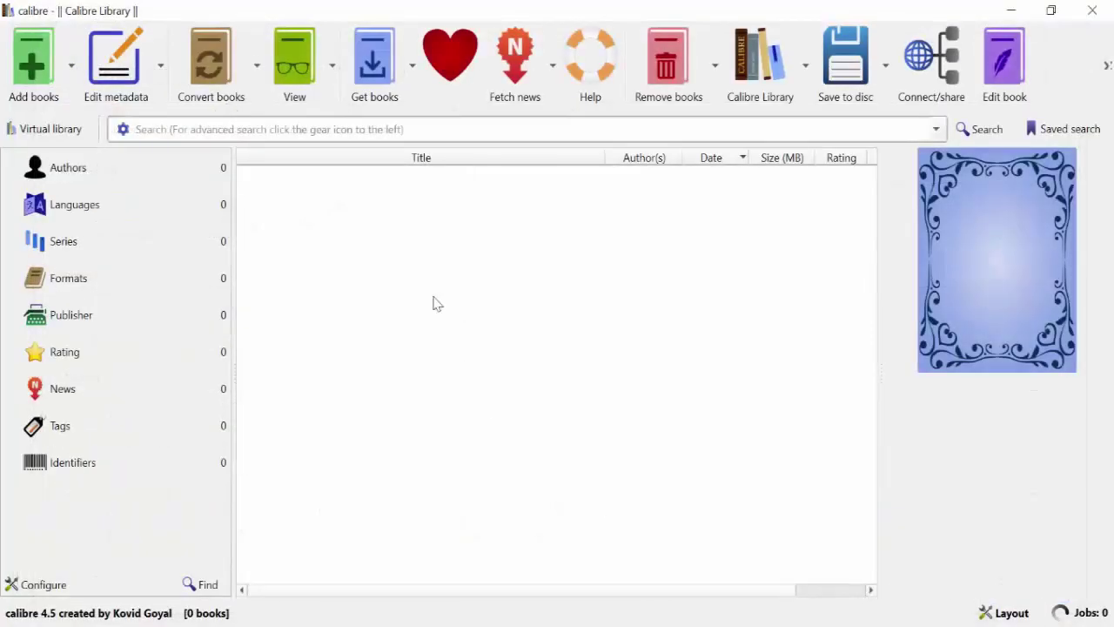
{"action": "left_click", "coordinate": [1079, 15]}
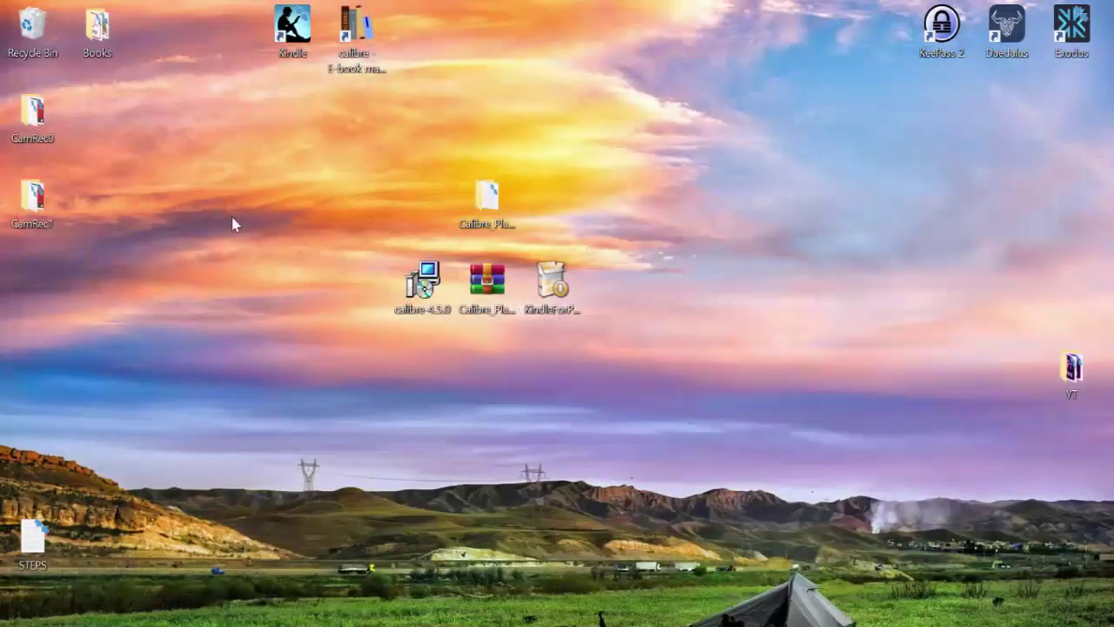
{"action": "double_click", "coordinate": [354, 31]}
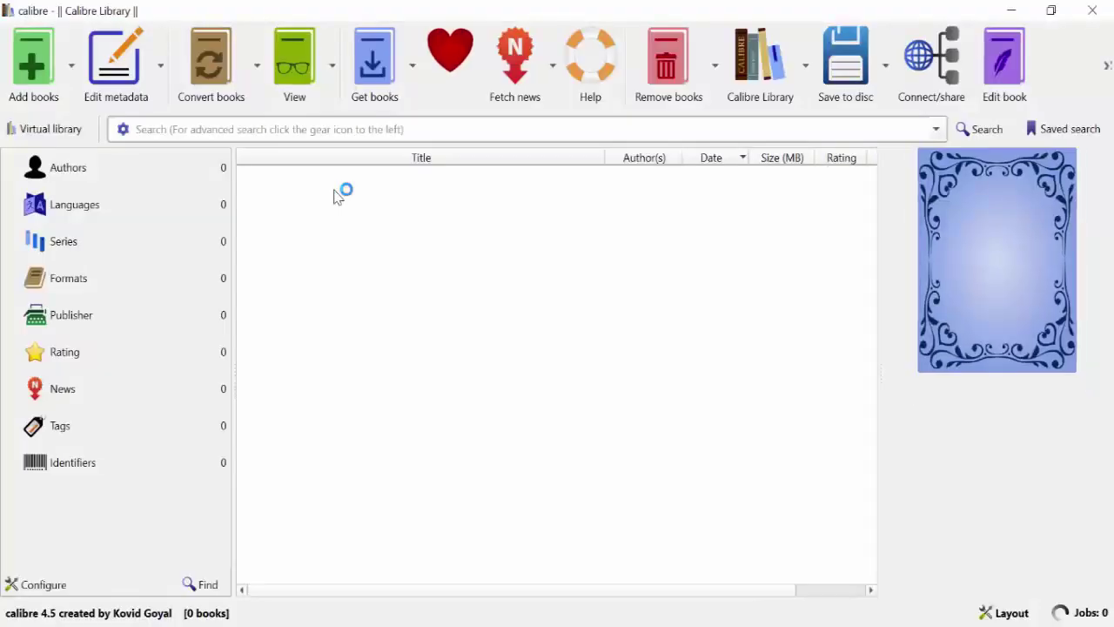
Review Steps 3–5 of the tutorial notes, including the purchase step, then minimize Notepad
{"action": "key", "text": "alt+Tab"}
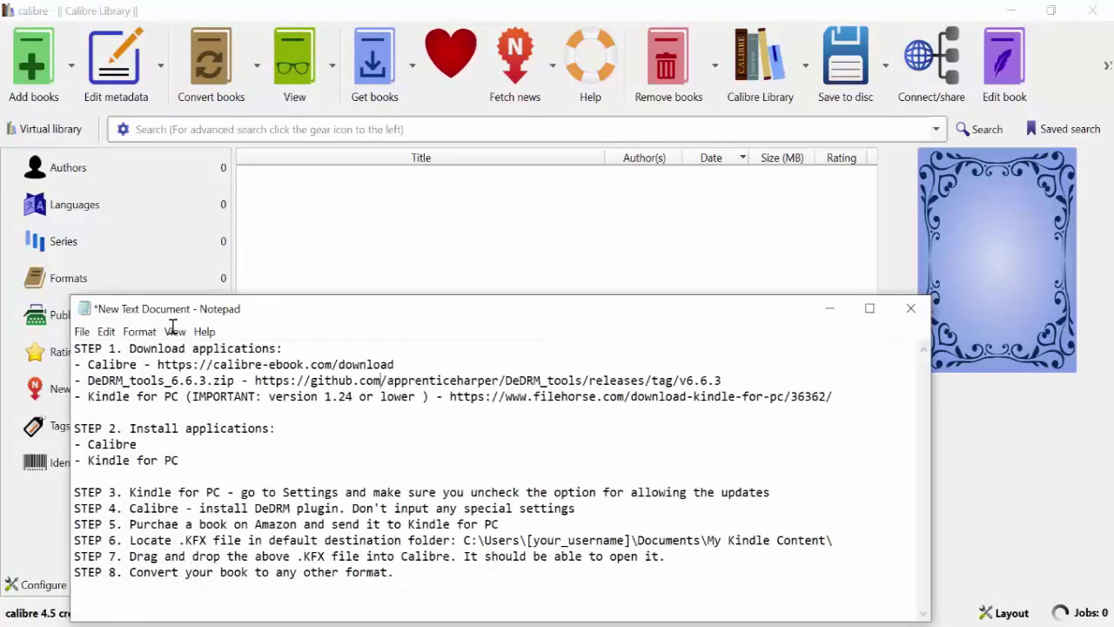
{"action": "left_click_drag", "start_coordinate": [93, 498], "coordinate": [177, 493]}
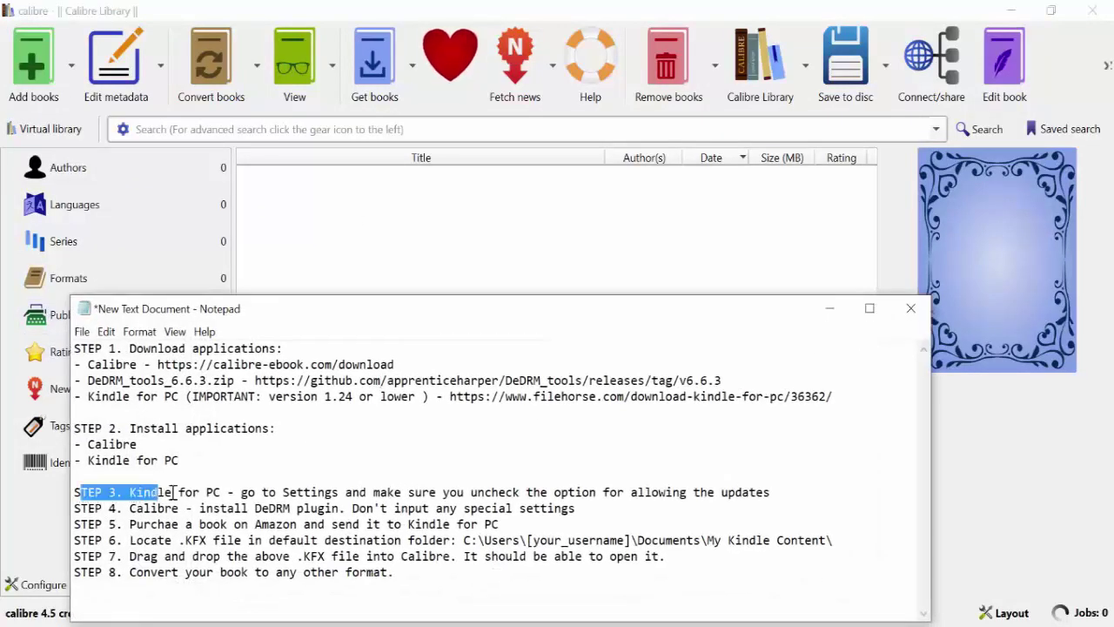
{"action": "left_click_drag", "start_coordinate": [96, 509], "coordinate": [202, 513]}
{"action": "left_click", "coordinate": [228, 512]}
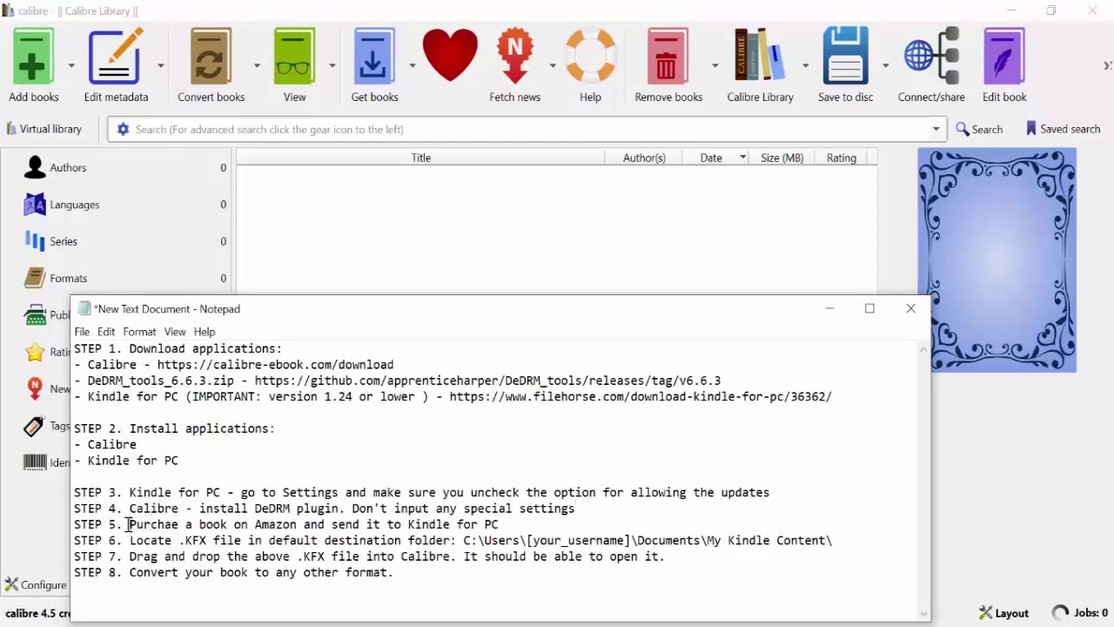
{"action": "left_click_drag", "start_coordinate": [128, 524], "coordinate": [254, 510]}
{"action": "left_click", "coordinate": [228, 526]}
{"action": "left_click", "coordinate": [136, 512]}
{"action": "double_click", "coordinate": [143, 524]}
{"action": "left_click", "coordinate": [173, 525]}
{"action": "left_click", "coordinate": [828, 309]}
Buy the Kindle Edition of Memories, Dreams, Reflections for £7.16, delivered to Kindle for PC
{"action": "left_click", "coordinate": [1015, 10]}
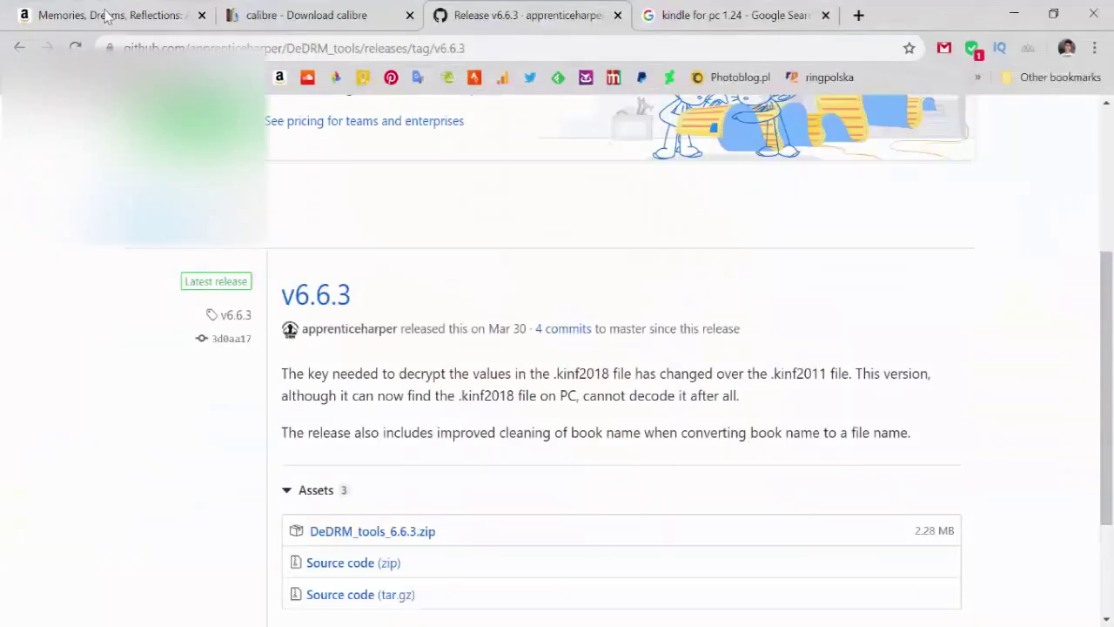
{"action": "left_click", "coordinate": [105, 14]}
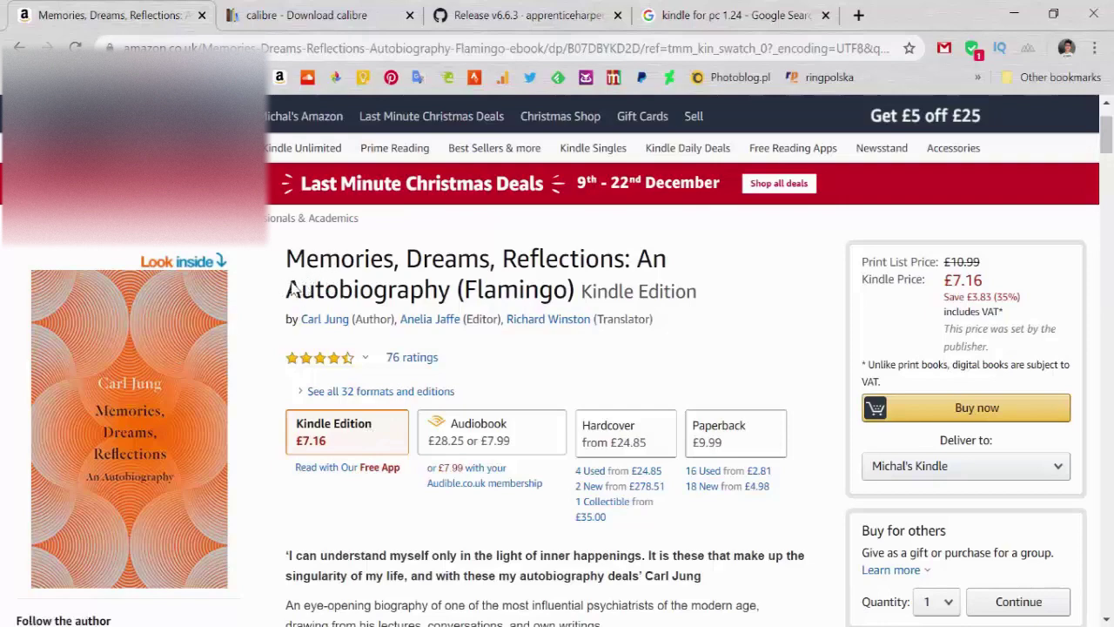
{"action": "scroll", "coordinate": [317, 287], "scroll_direction": "down", "scroll_amount": 1}
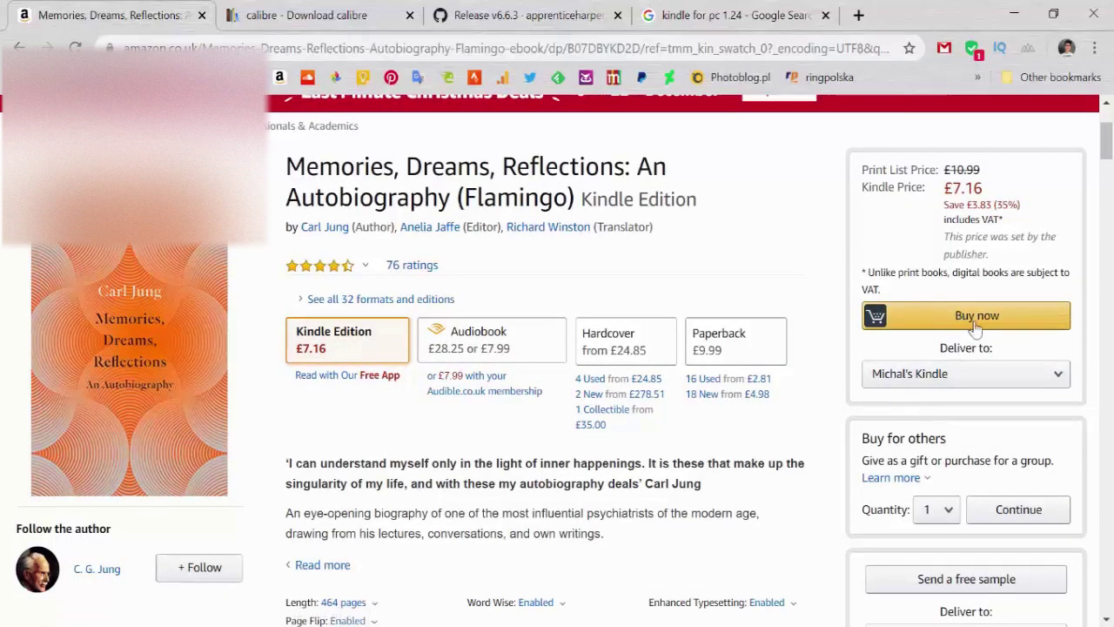
{"action": "left_click", "coordinate": [1031, 375]}
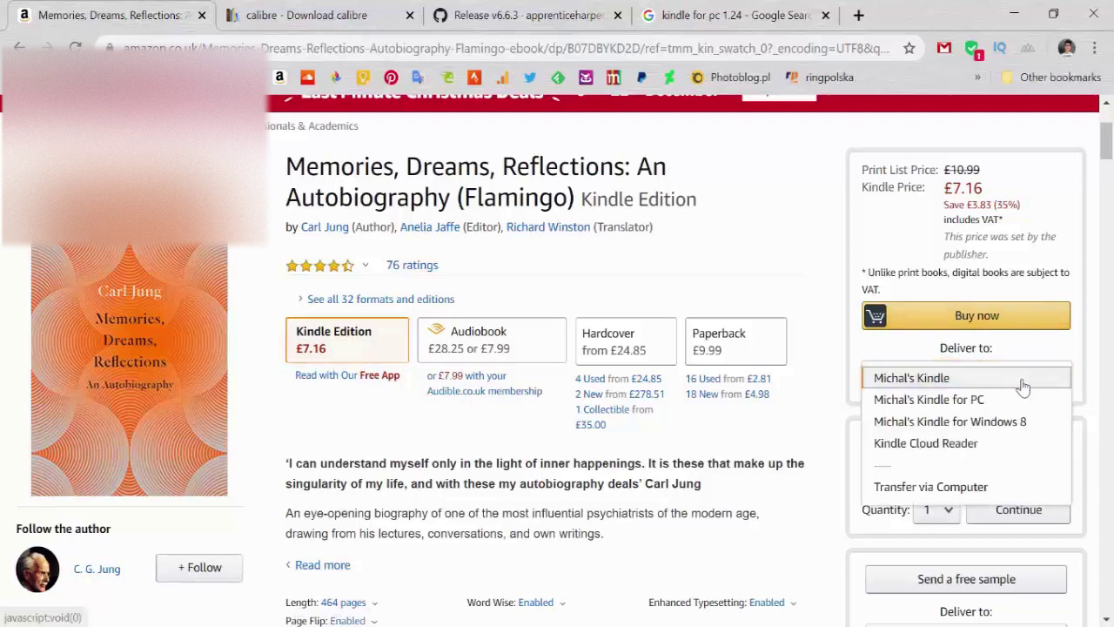
{"action": "left_click", "coordinate": [951, 402]}
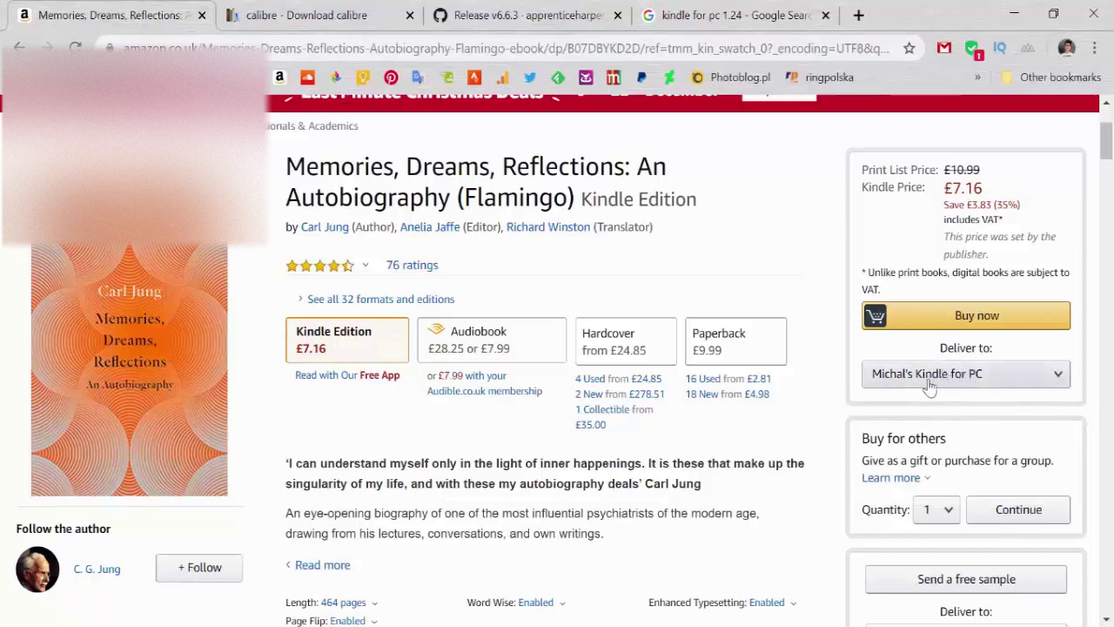
{"action": "left_click", "coordinate": [949, 317]}
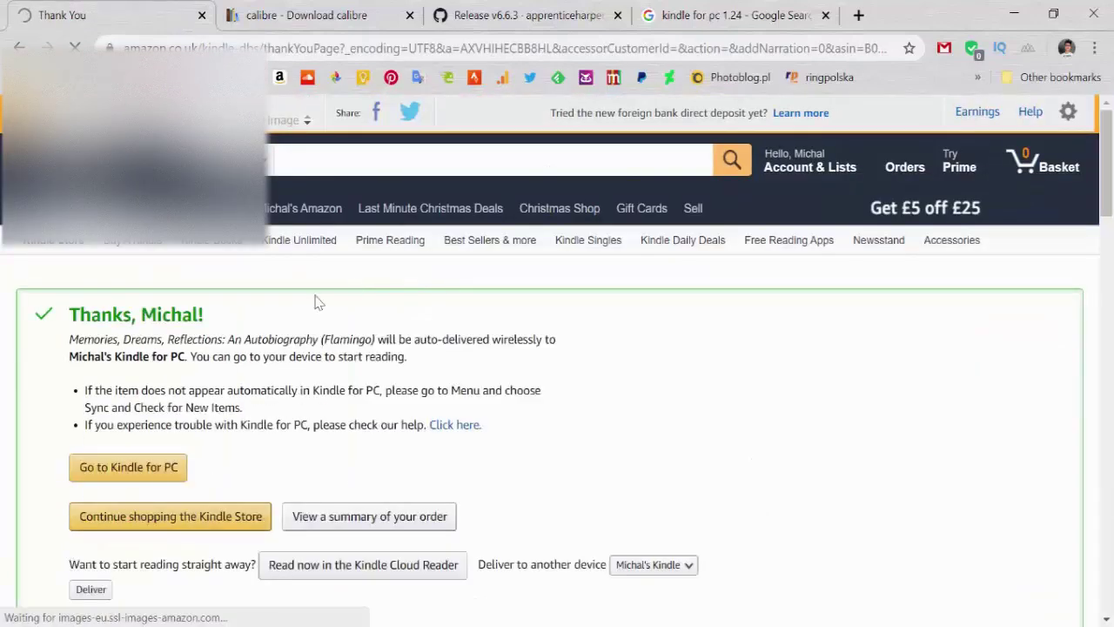
{"action": "scroll", "coordinate": [99, 462], "scroll_direction": "down", "scroll_amount": 1}
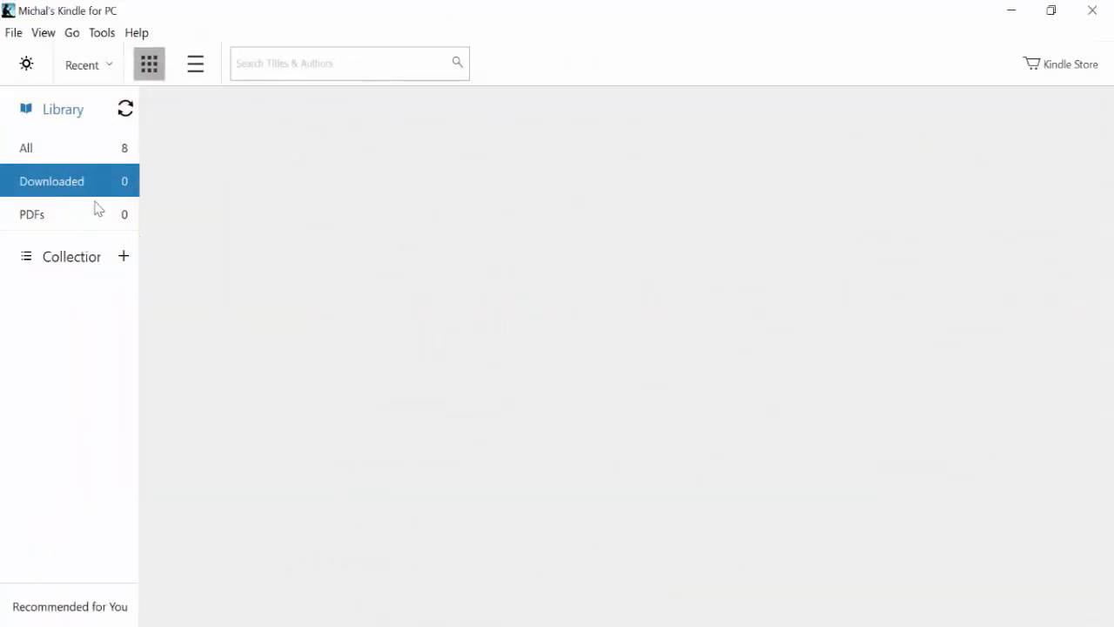
Sync Kindle for PC, open Memories, Dreams, Reflections to confirm it reads, then return to Library
{"action": "left_click", "coordinate": [124, 113]}
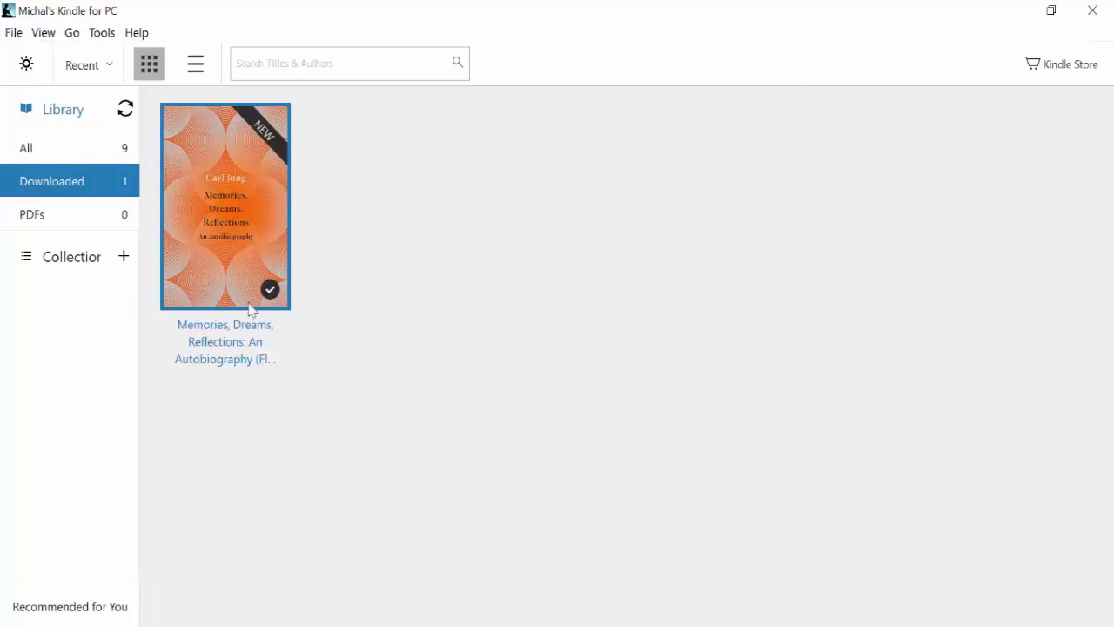
{"action": "double_click", "coordinate": [232, 201]}
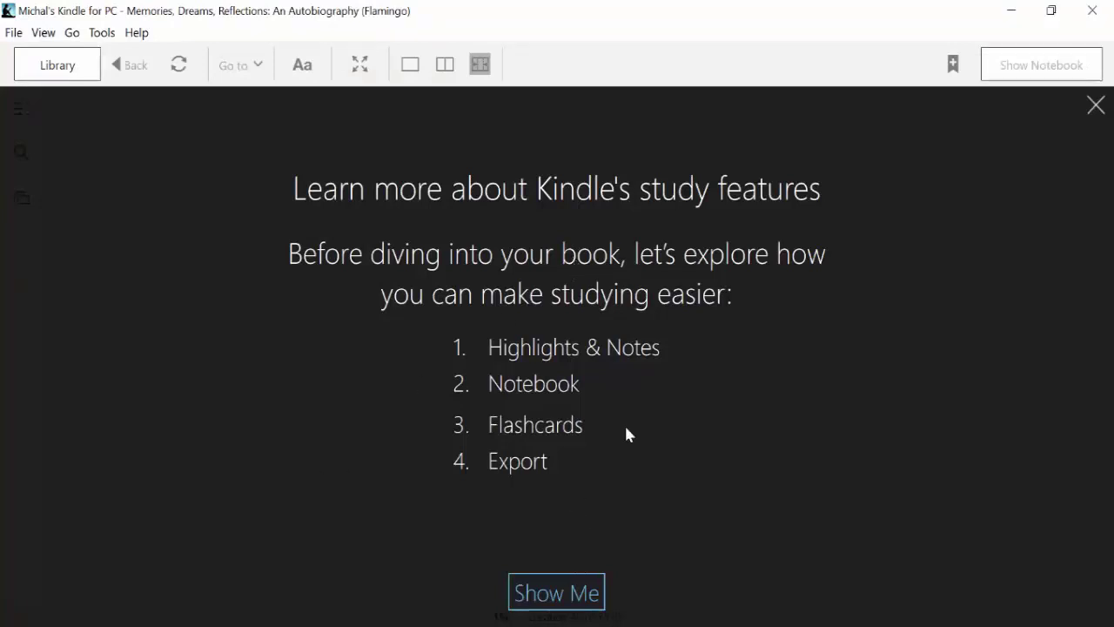
{"action": "left_click", "coordinate": [1096, 108]}
{"action": "scroll", "coordinate": [456, 272], "scroll_direction": "down", "scroll_amount": 3}
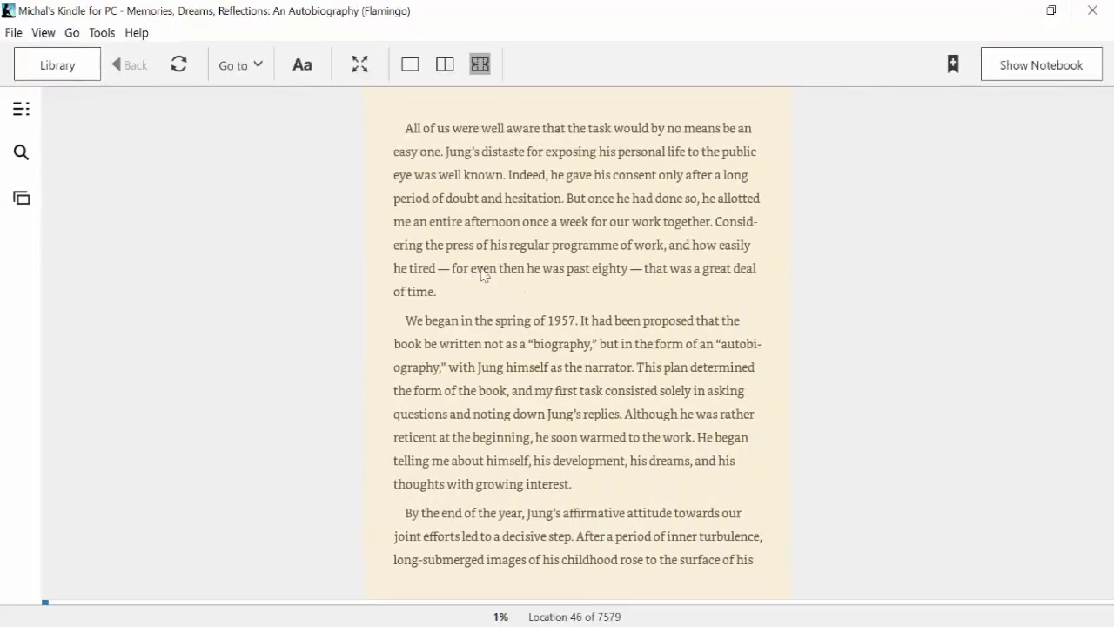
{"action": "scroll", "coordinate": [501, 233], "scroll_direction": "up", "scroll_amount": 1}
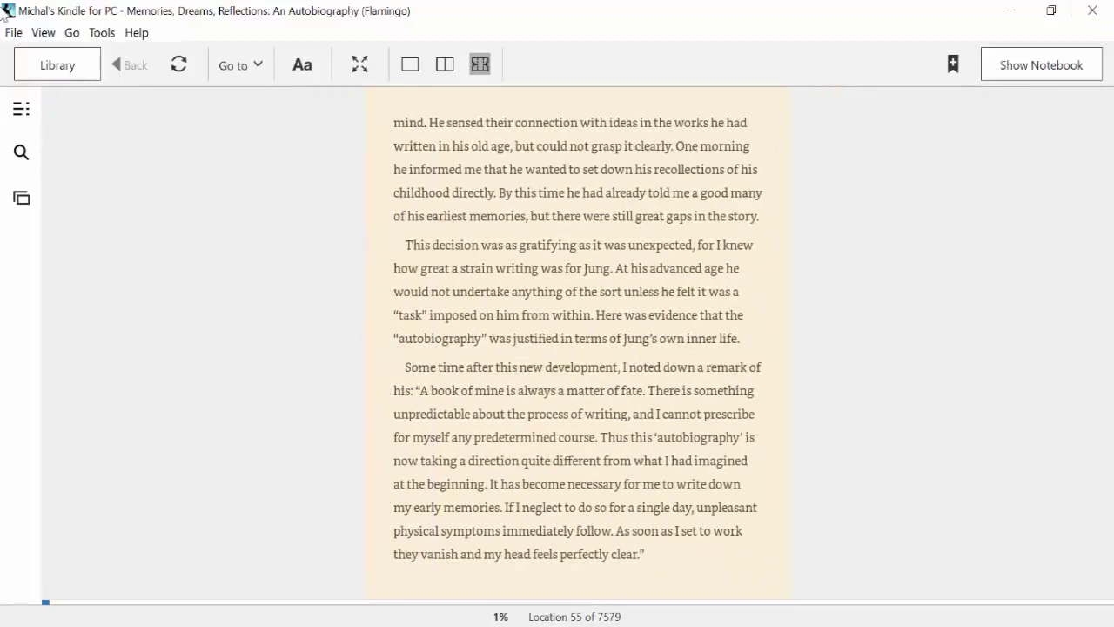
{"action": "left_click", "coordinate": [57, 65]}
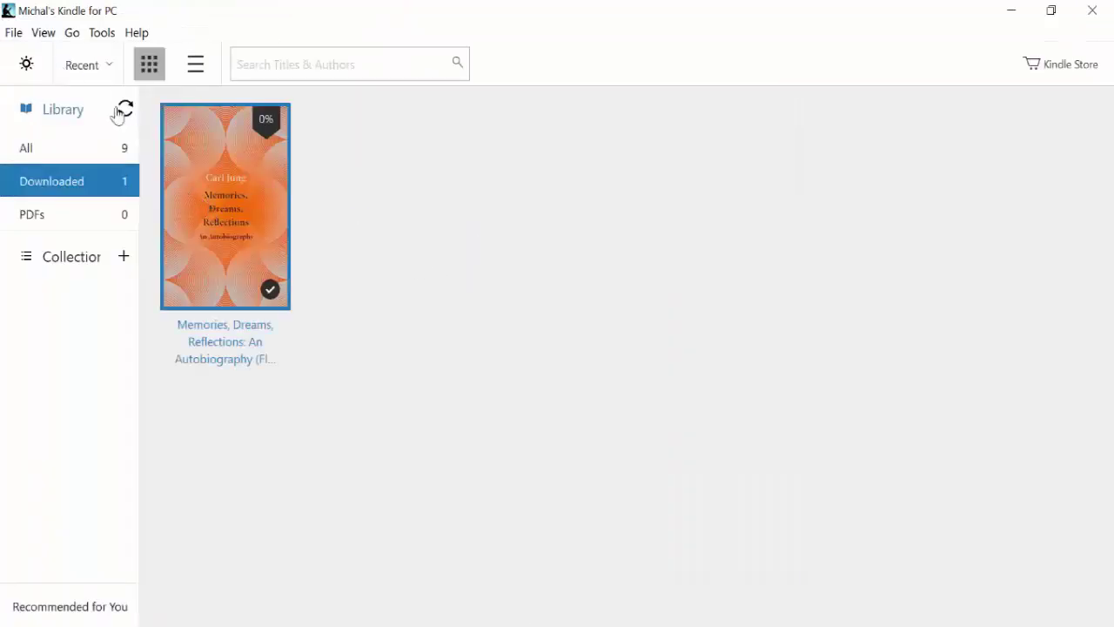
Confirm in Options > Content that books are stored in My Kindle Content, then minimize Kindle
{"action": "left_click", "coordinate": [99, 35]}
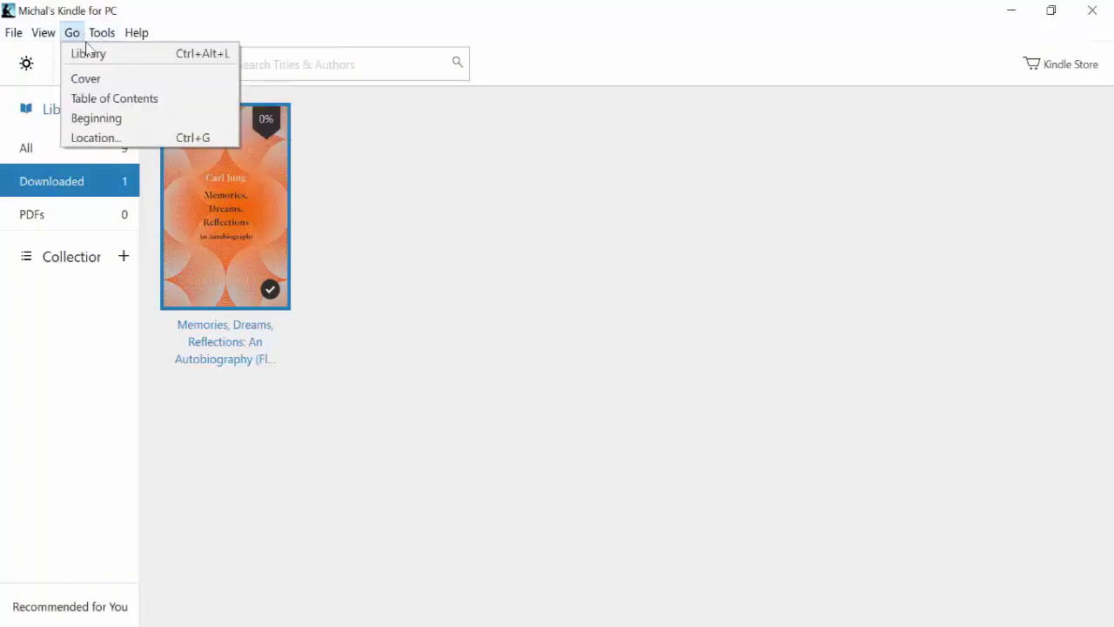
{"action": "left_click", "coordinate": [121, 132]}
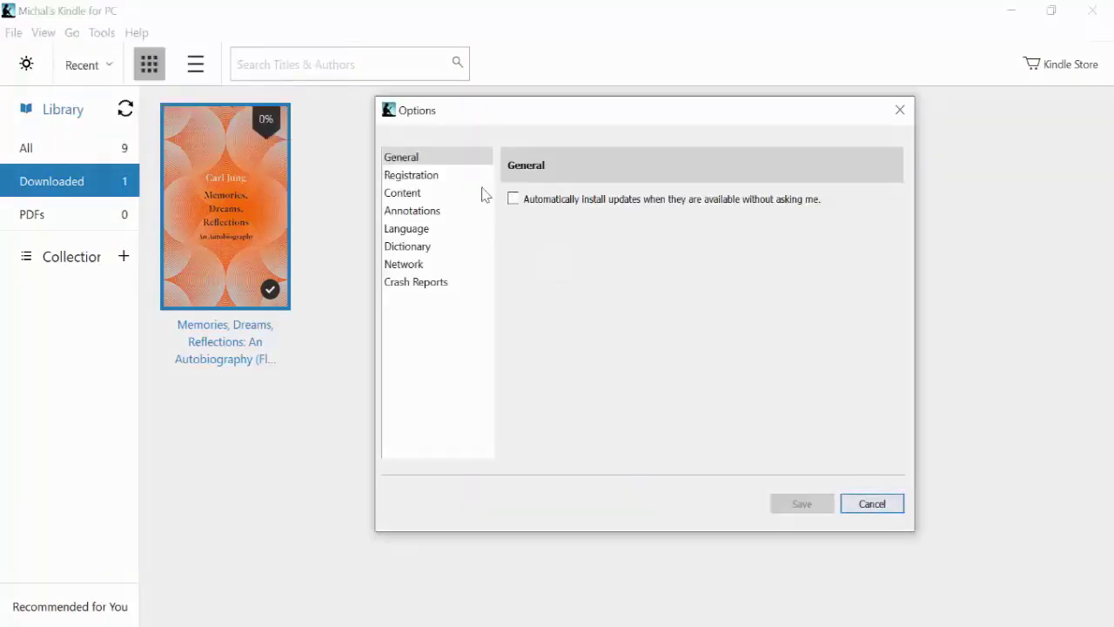
{"action": "key", "text": "Down"}
{"action": "key", "text": "Down"}
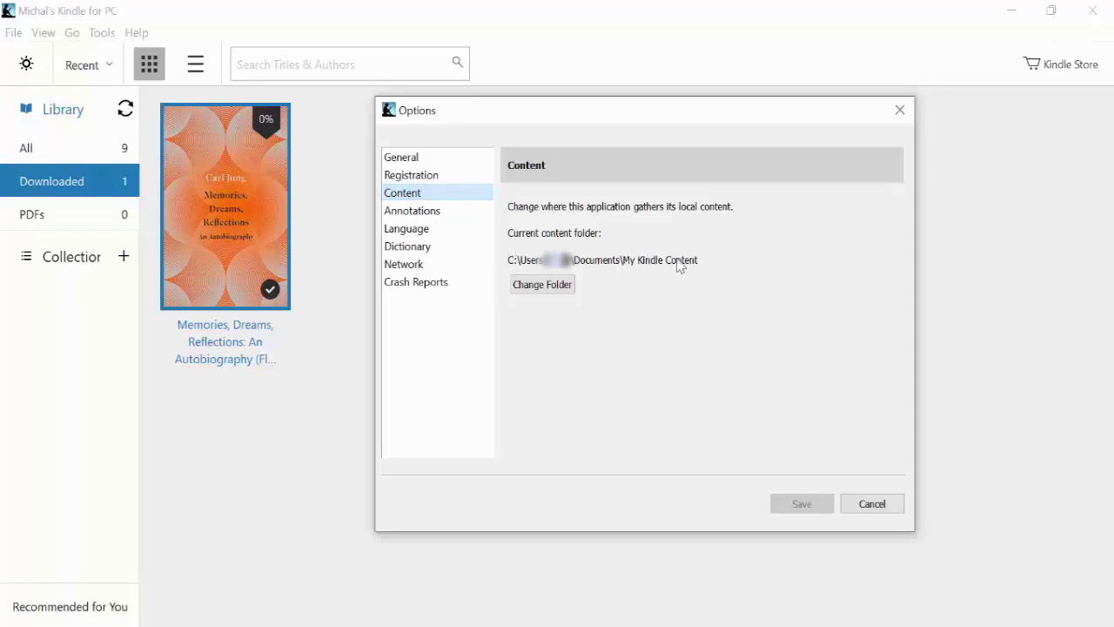
{"action": "left_click", "coordinate": [864, 504]}
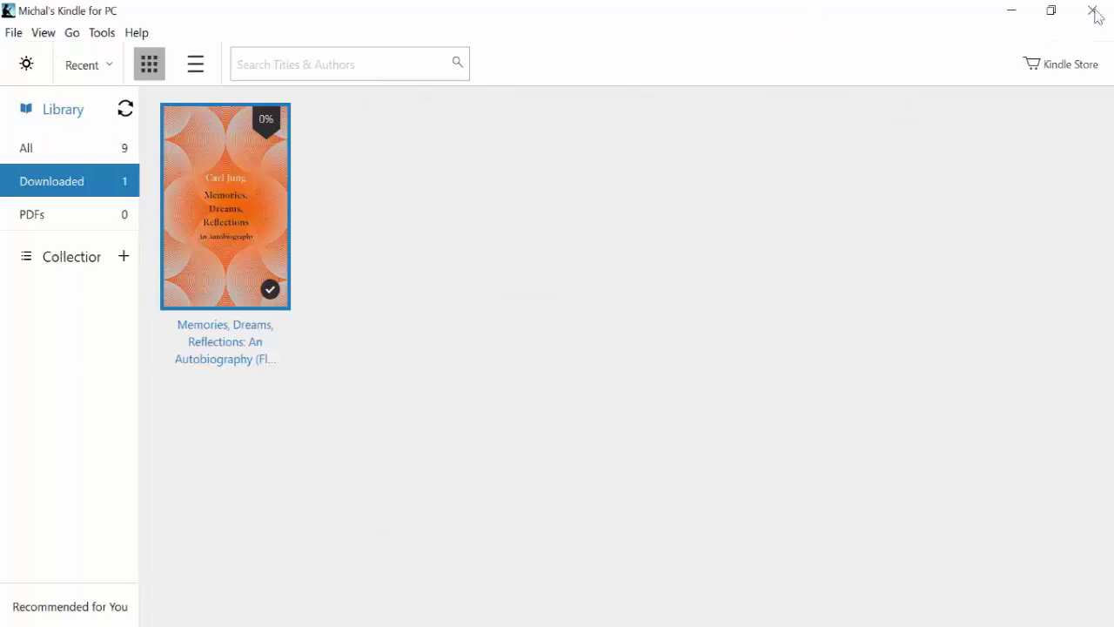
{"action": "left_click", "coordinate": [1014, 12]}
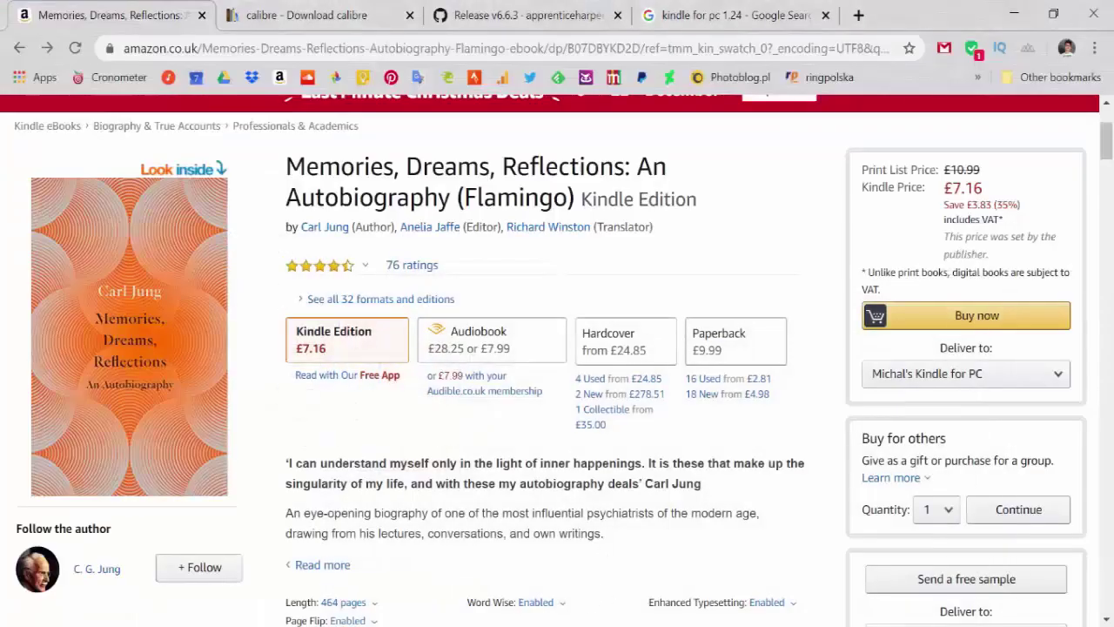
Review Step 6 in the notes and open File Explorer at Documents
{"action": "key", "text": "alt+Tab"}
{"action": "left_click_drag", "start_coordinate": [129, 540], "coordinate": [463, 540]}
{"action": "left_click", "coordinate": [463, 540]}
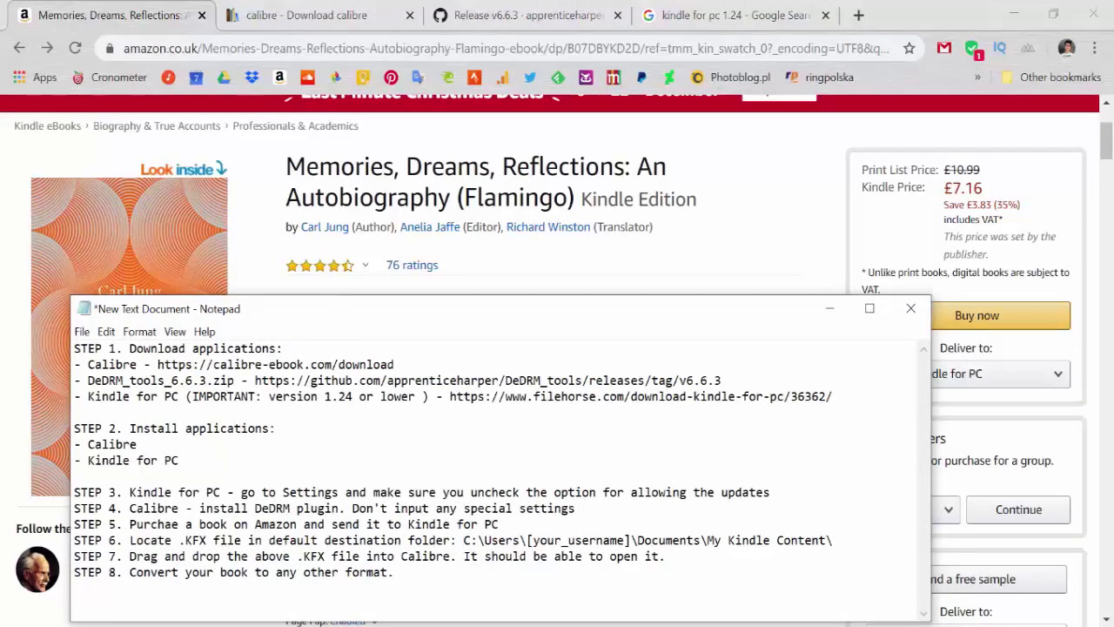
{"action": "key", "text": "super+e"}
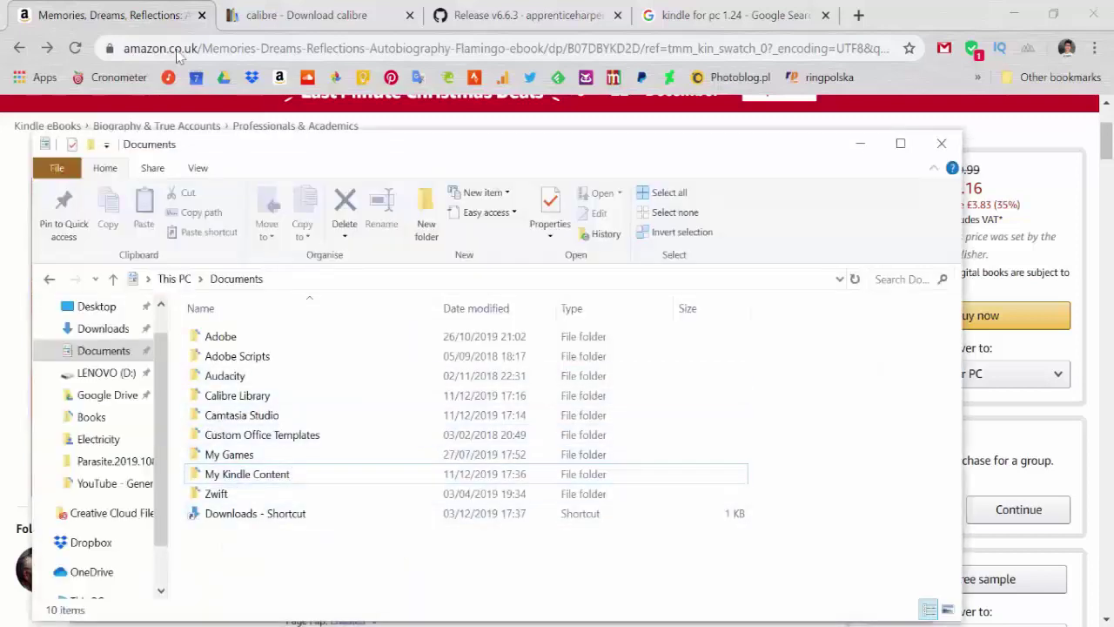
{"action": "left_click_drag", "start_coordinate": [269, 154], "coordinate": [258, 115]}
Open My Kindle Content, look inside B07DBYKD2D_EBOK, and go back
{"action": "left_click", "coordinate": [267, 445]}
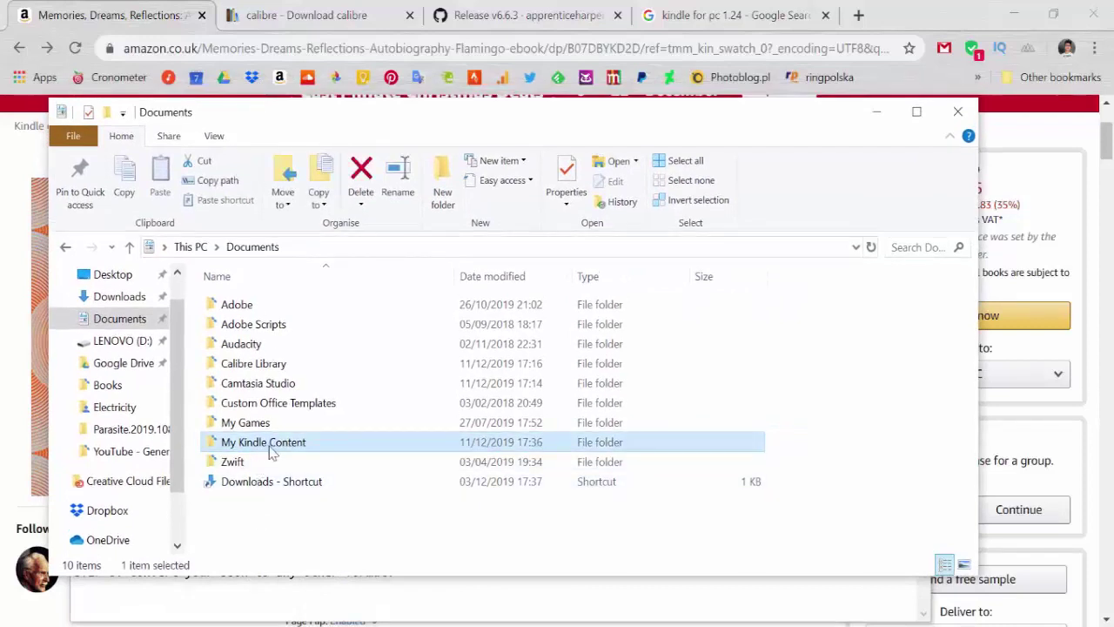
{"action": "double_click", "coordinate": [256, 446]}
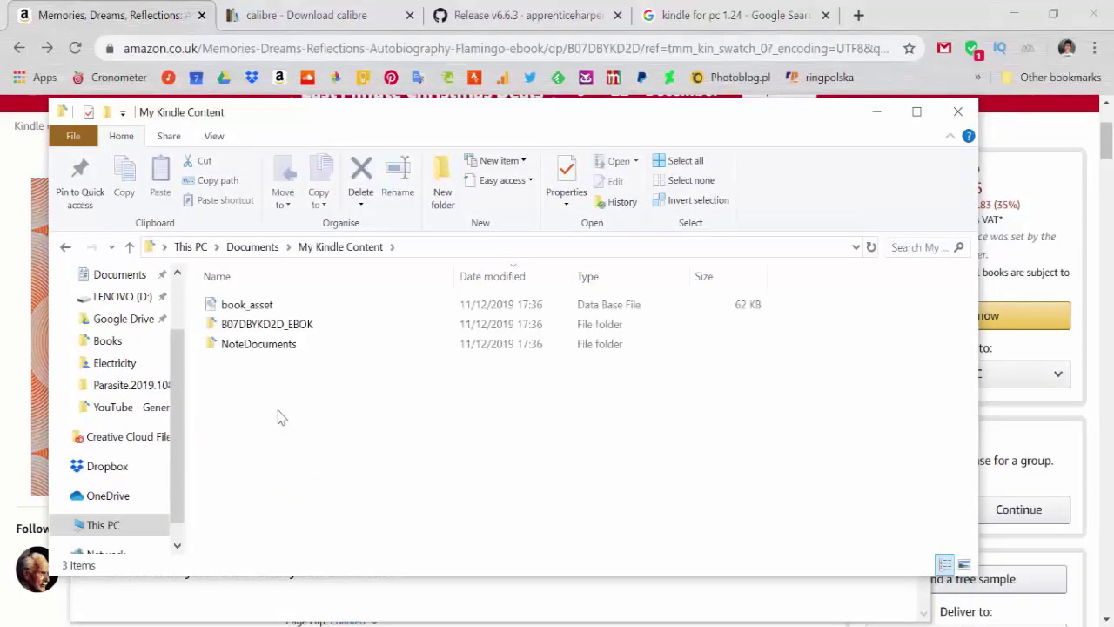
{"action": "left_click", "coordinate": [242, 327]}
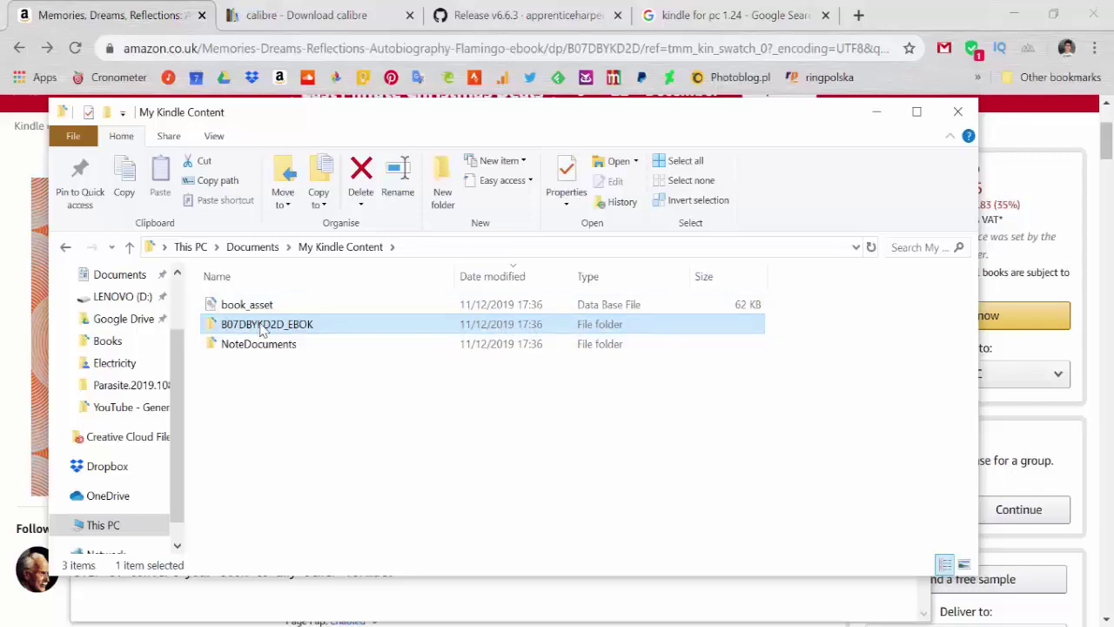
{"action": "double_click", "coordinate": [261, 326]}
{"action": "left_click", "coordinate": [66, 247]}
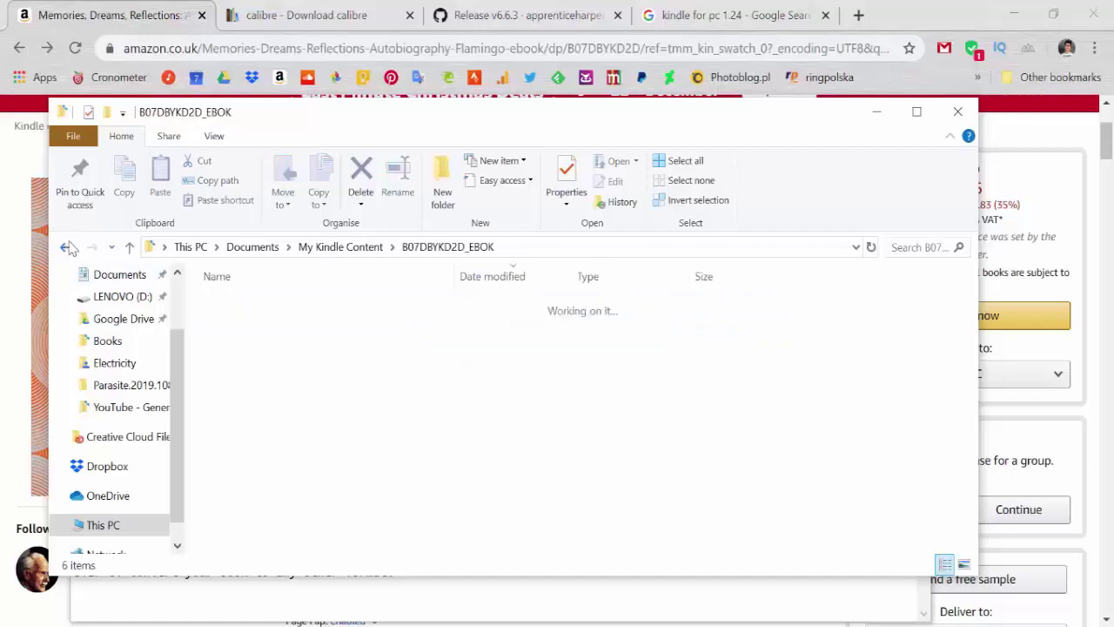
Hide the Kindle reader and select the B07DBYKD2D_EBOK folder in My Kindle Content
{"action": "mouse_move", "coordinate": [318, 334]}
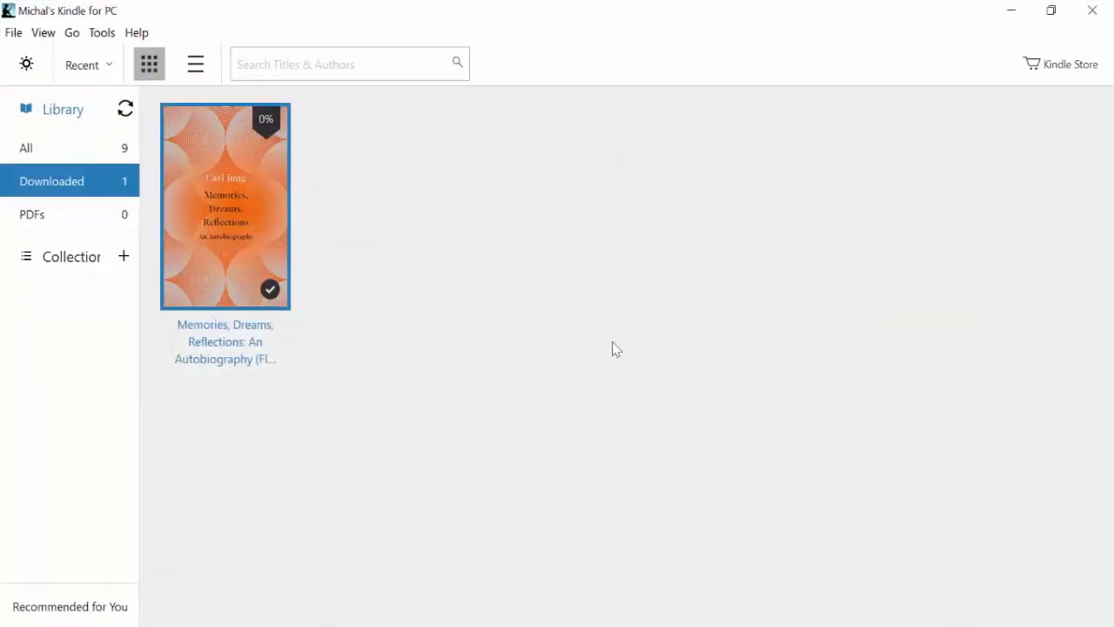
{"action": "left_click", "coordinate": [1014, 12]}
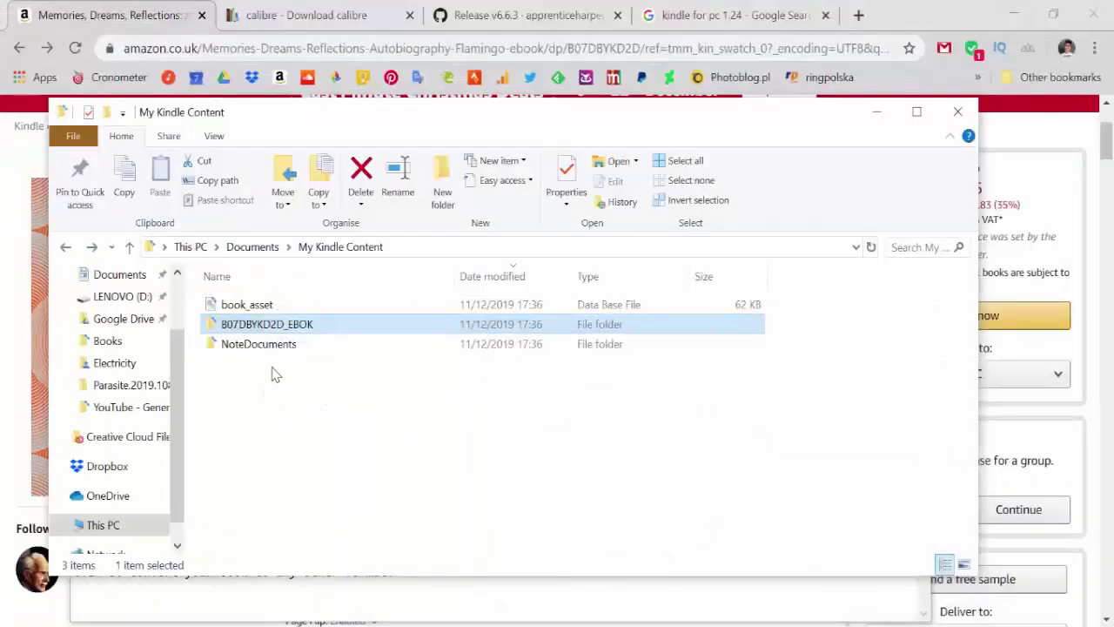
{"action": "left_click", "coordinate": [271, 372]}
{"action": "left_click", "coordinate": [221, 331]}
{"action": "left_click", "coordinate": [303, 388]}
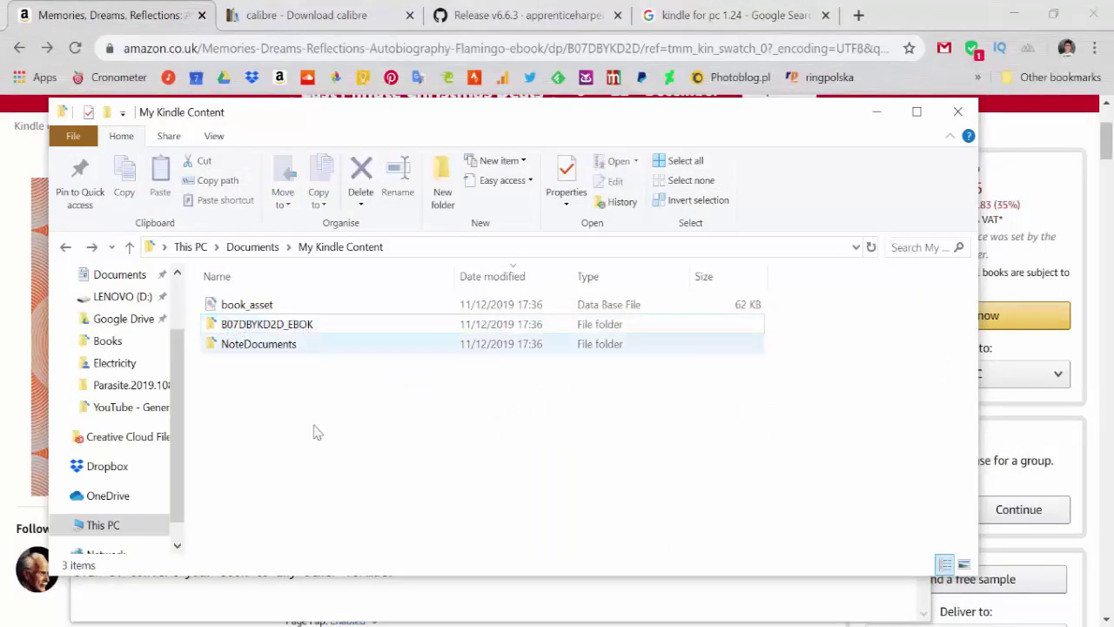
{"action": "left_click", "coordinate": [310, 327]}
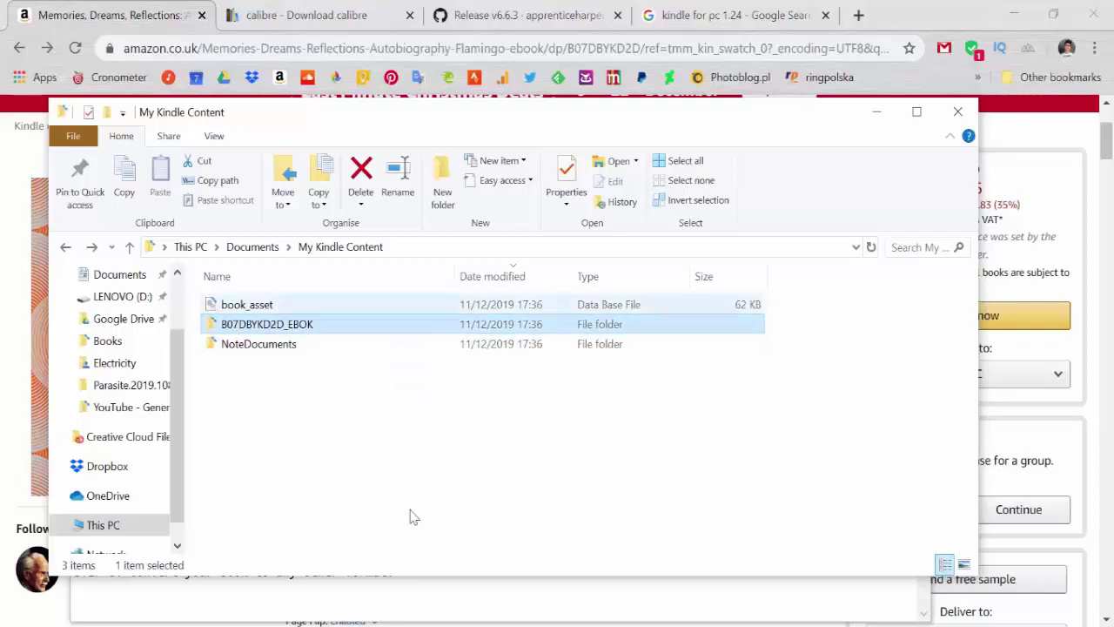
{"action": "left_click", "coordinate": [480, 482]}
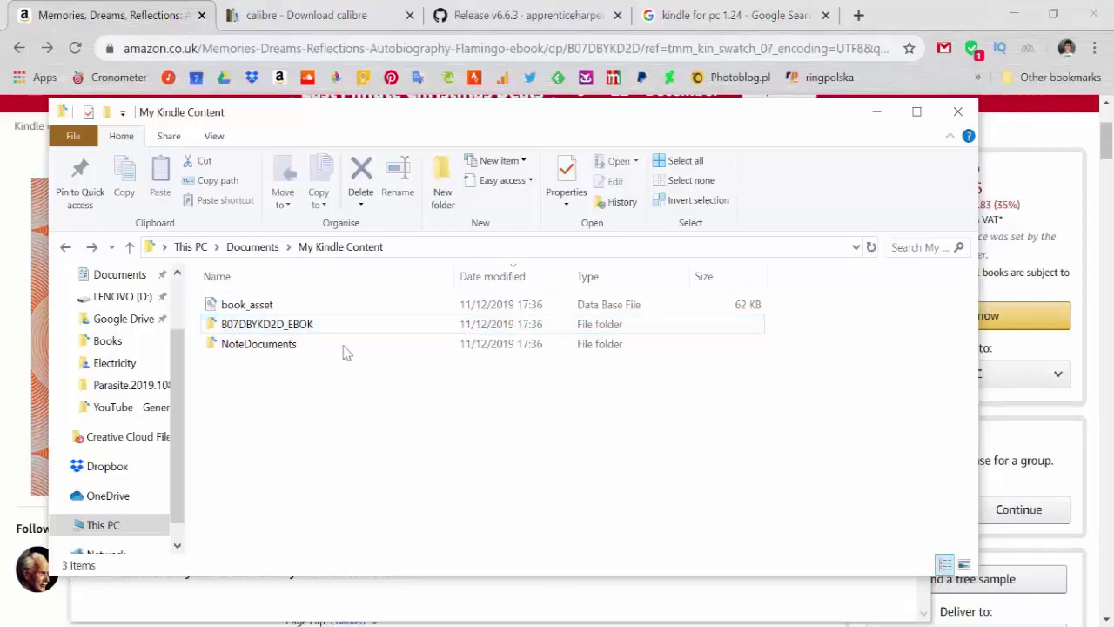
{"action": "left_click", "coordinate": [318, 323]}
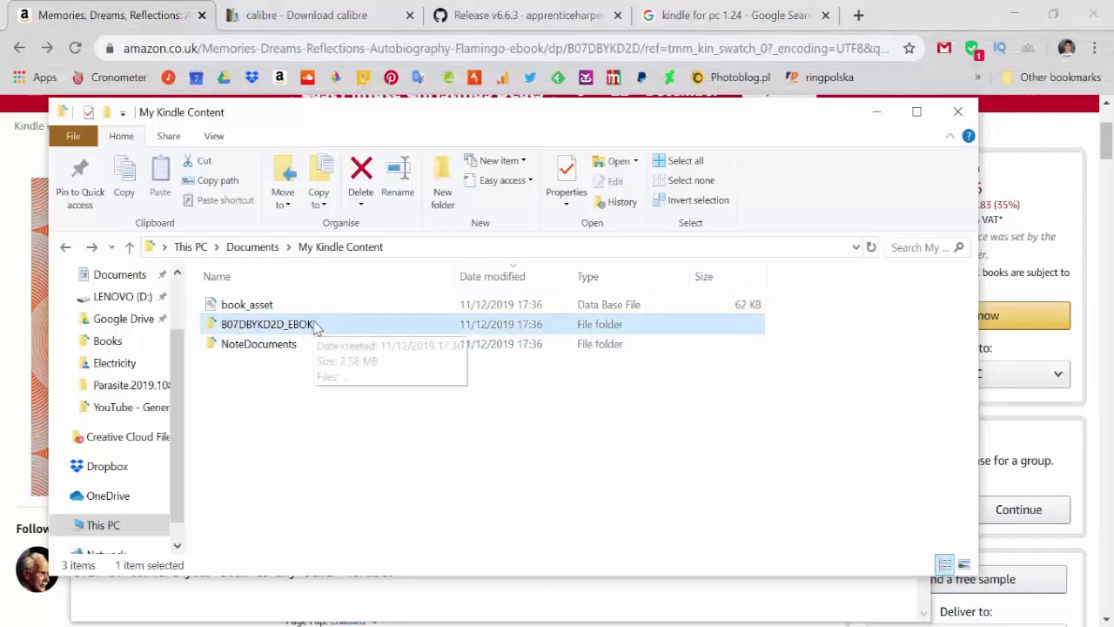
{"action": "left_click", "coordinate": [438, 521]}
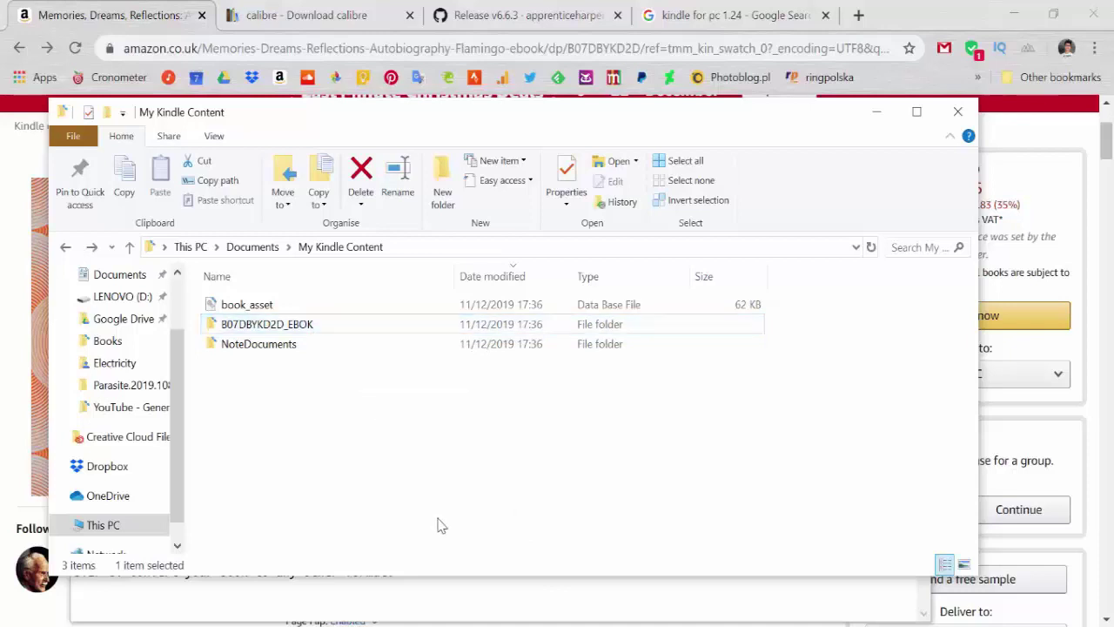
{"action": "left_click", "coordinate": [457, 327]}
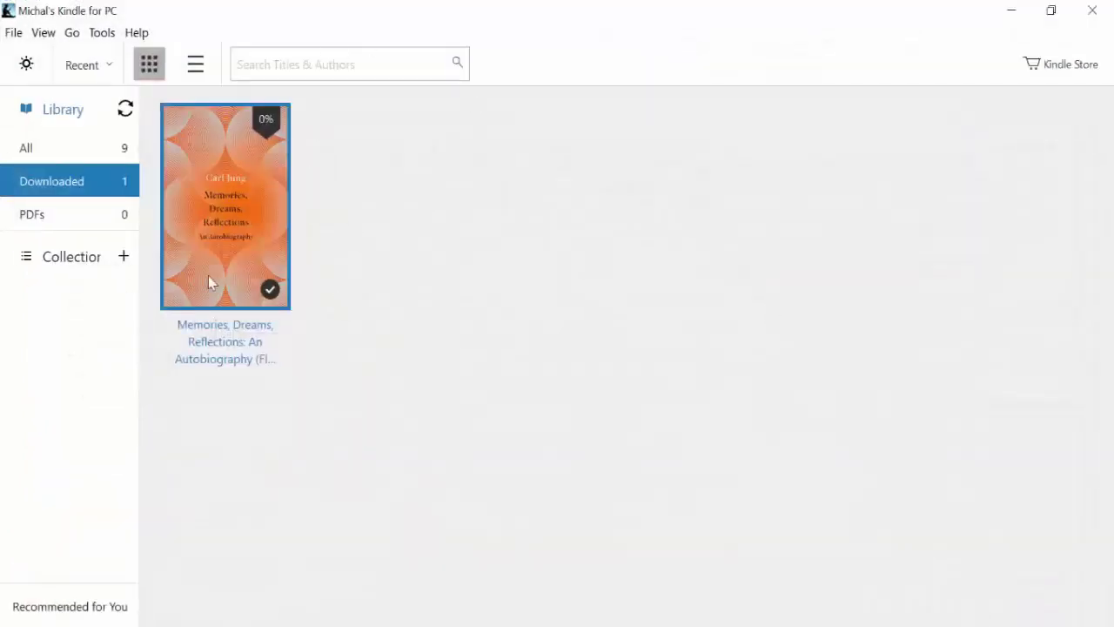
Reselect B07DBYKD2D_EBOK after briefly sorting by date modified and restoring the order
{"action": "left_click", "coordinate": [1011, 10]}
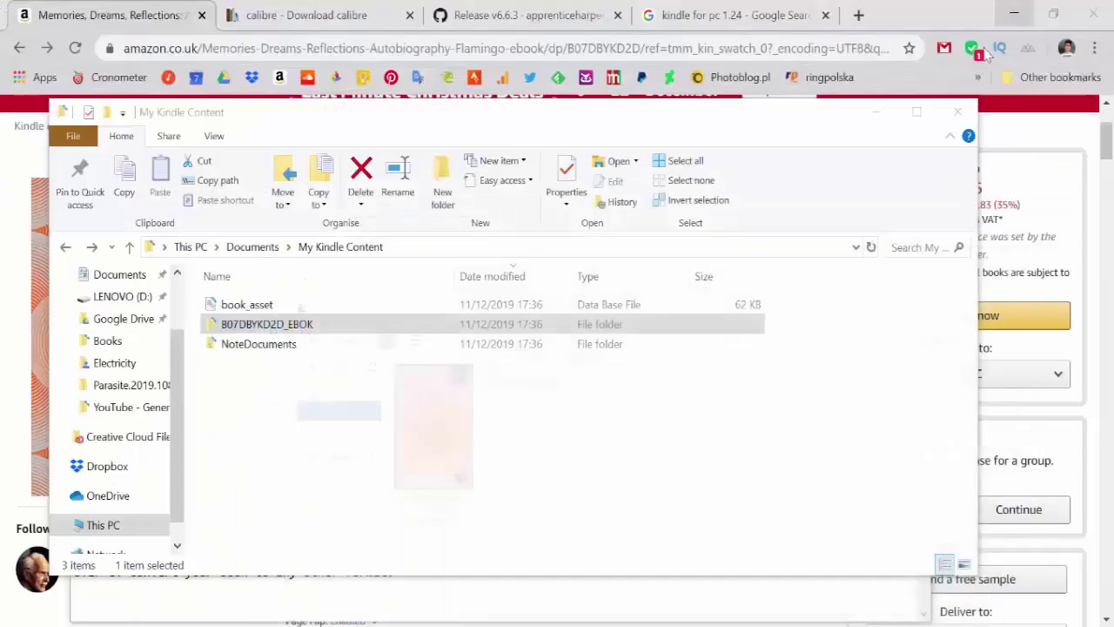
{"action": "left_click", "coordinate": [332, 405]}
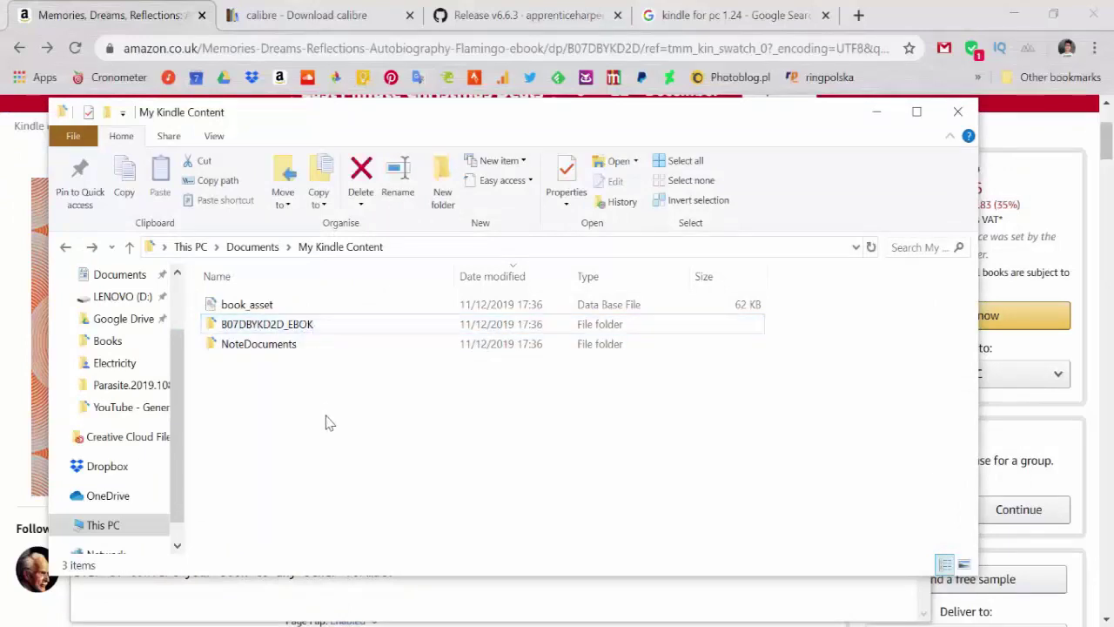
{"action": "left_click", "coordinate": [346, 324]}
{"action": "left_click", "coordinate": [484, 394]}
{"action": "left_click", "coordinate": [488, 280]}
{"action": "left_click", "coordinate": [489, 280]}
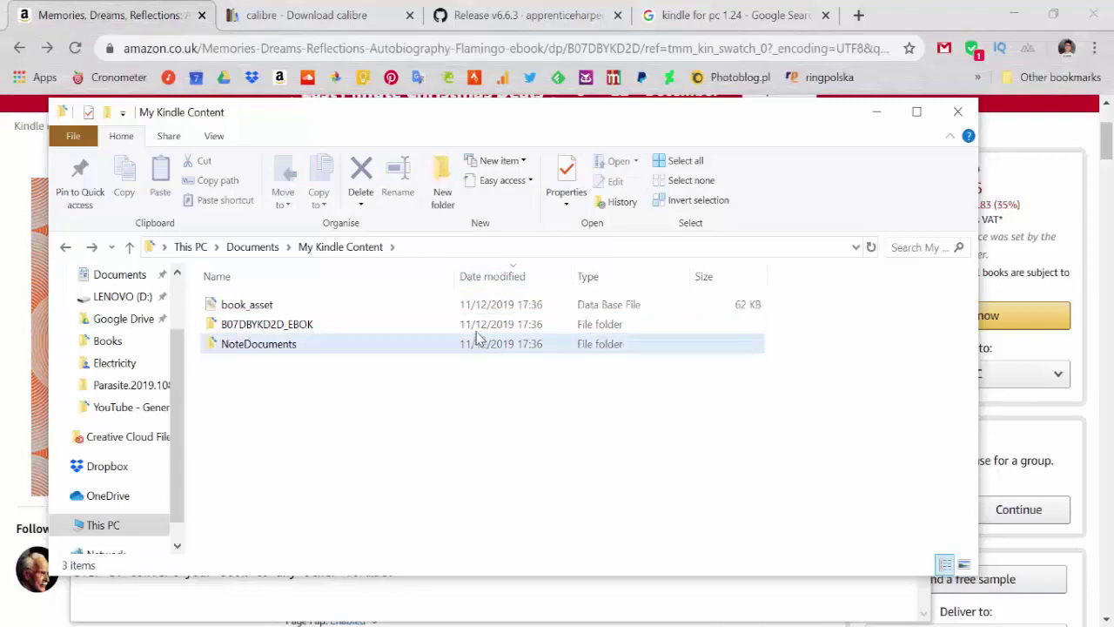
{"action": "left_click", "coordinate": [427, 324]}
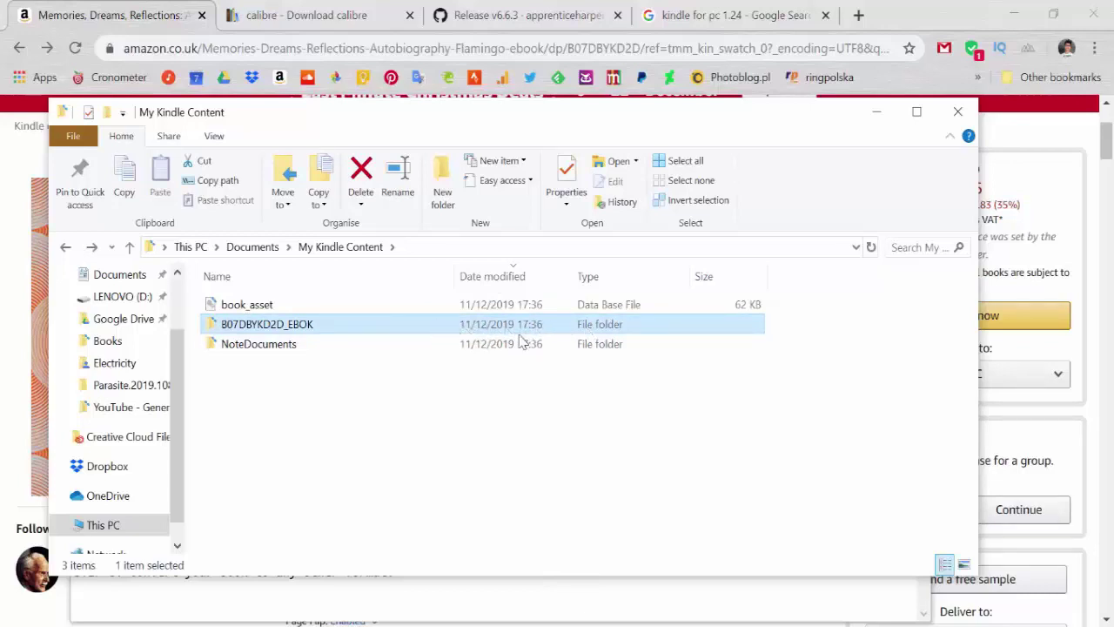
Open B07DBYKD2D_EBOK and drag its 466 KB Kindle Content file into the calibre library
{"action": "double_click", "coordinate": [318, 324]}
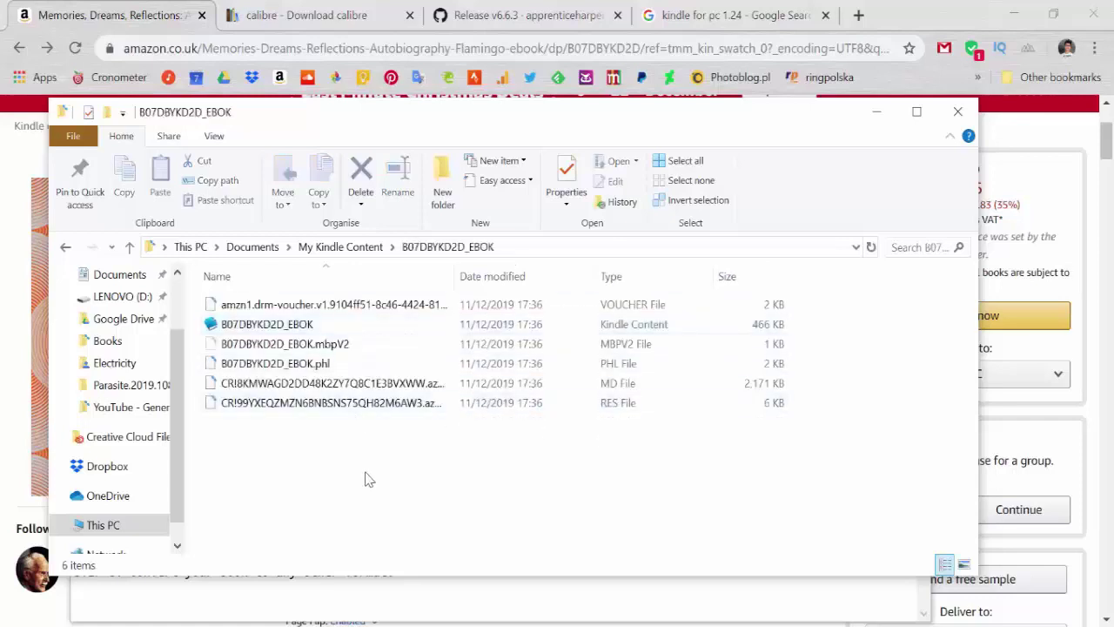
{"action": "left_click", "coordinate": [335, 325]}
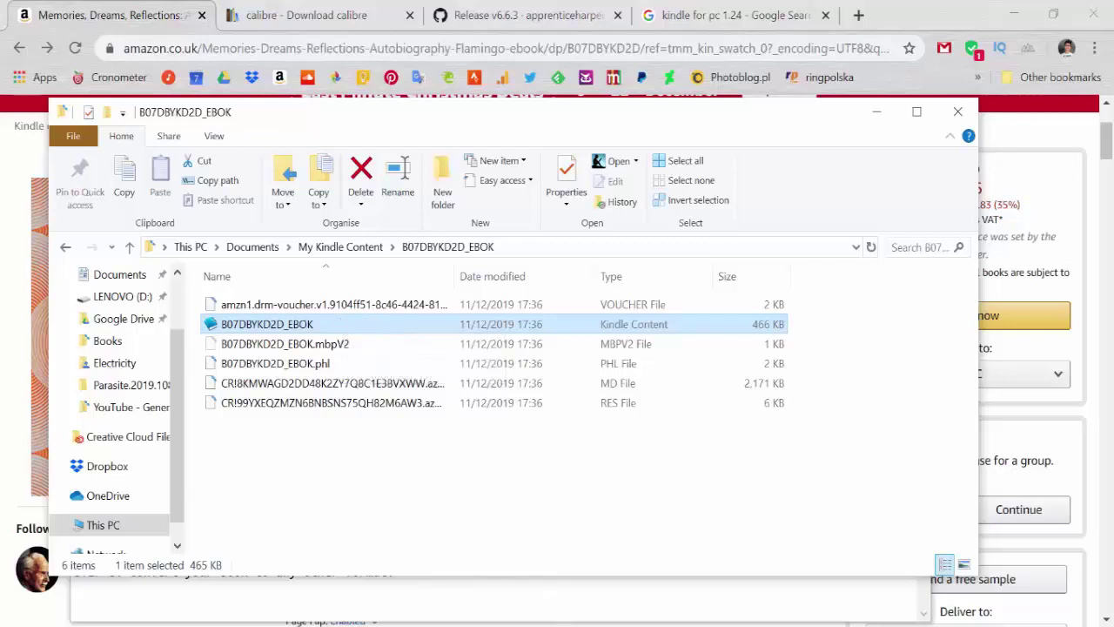
{"action": "key", "text": "alt+Tab"}
{"action": "left_click_drag", "start_coordinate": [123, 557], "coordinate": [663, 566]}
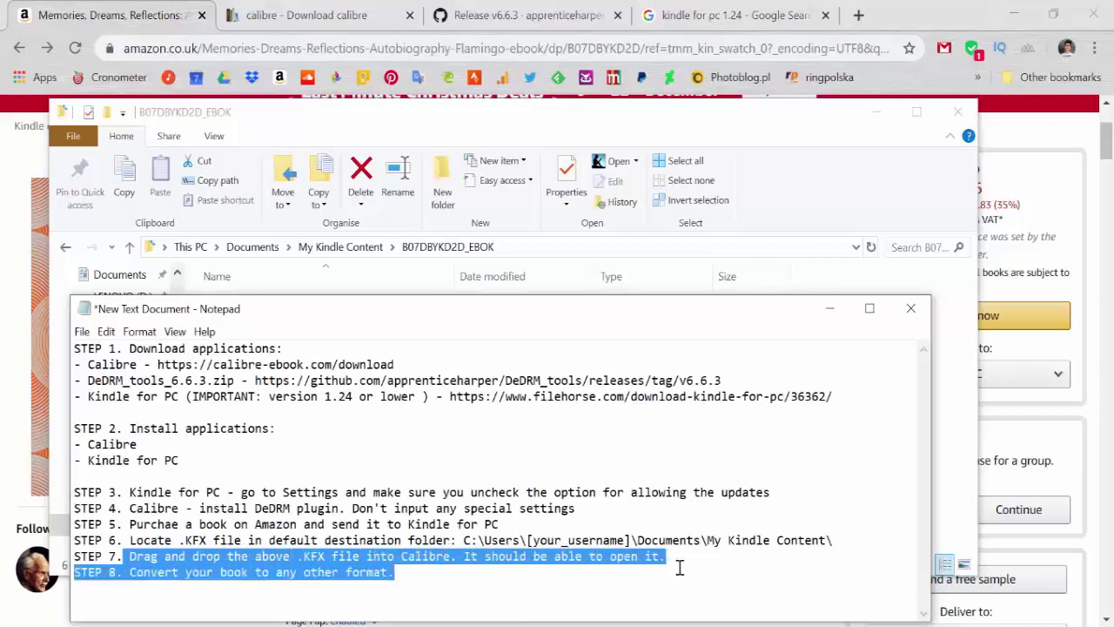
{"action": "left_click", "coordinate": [680, 567]}
{"action": "left_click", "coordinate": [829, 309]}
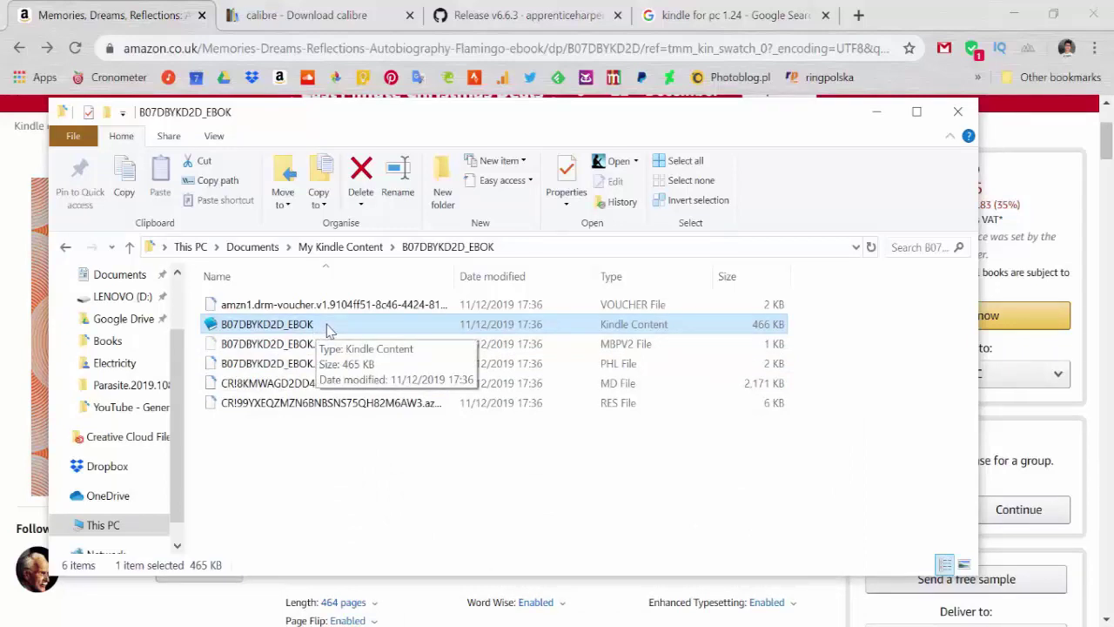
{"action": "left_click_drag", "start_coordinate": [324, 328], "coordinate": [511, 355]}
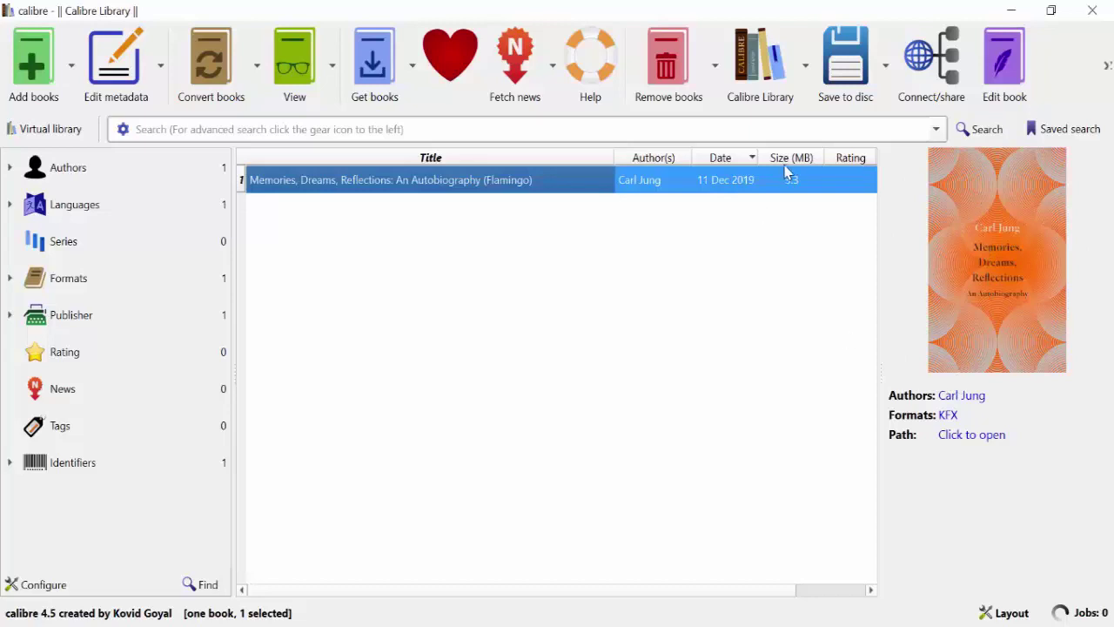
Verify Formats lists KFX for Memories, Dreams, Reflections and select the book to open it
{"action": "left_click_drag", "start_coordinate": [965, 416], "coordinate": [889, 416]}
{"action": "left_click", "coordinate": [283, 276]}
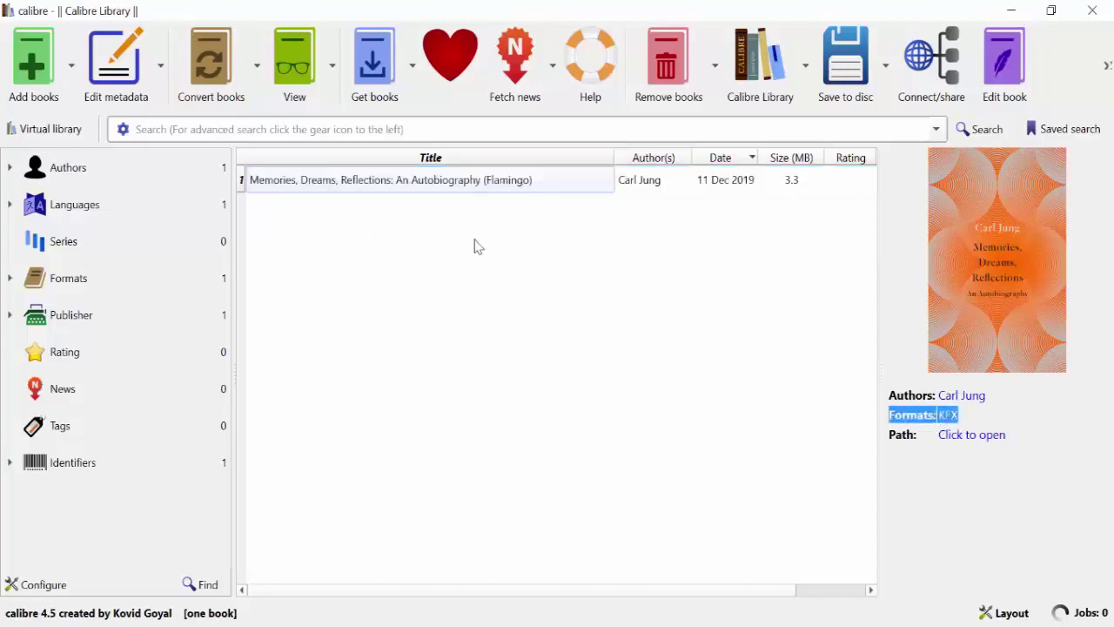
{"action": "left_click", "coordinate": [303, 190]}
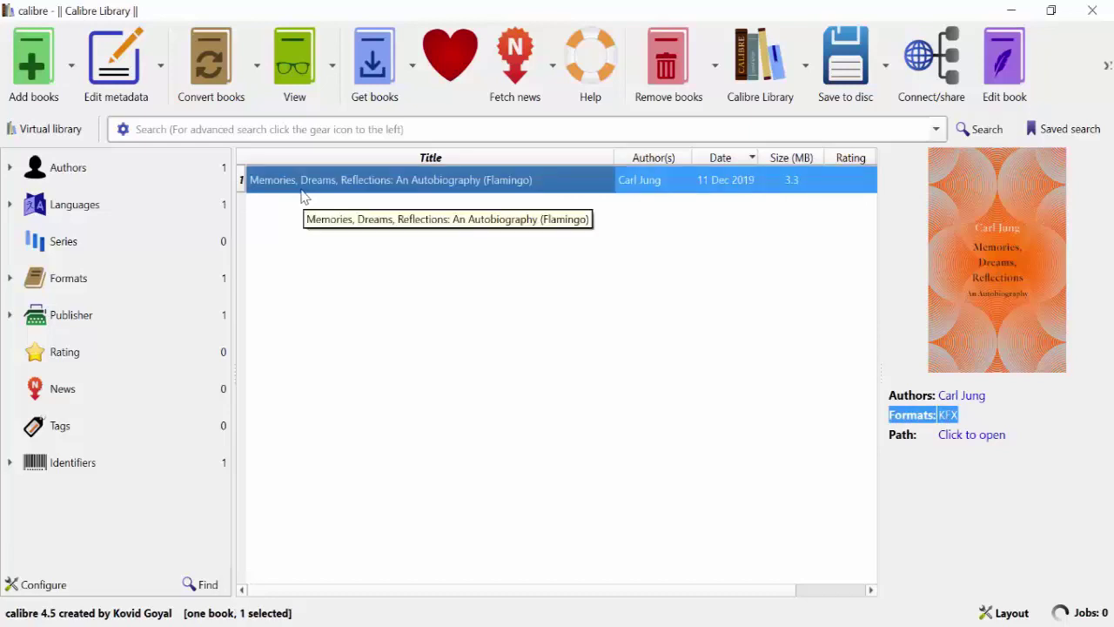
{"action": "left_click", "coordinate": [427, 338]}
{"action": "left_click", "coordinate": [495, 183]}
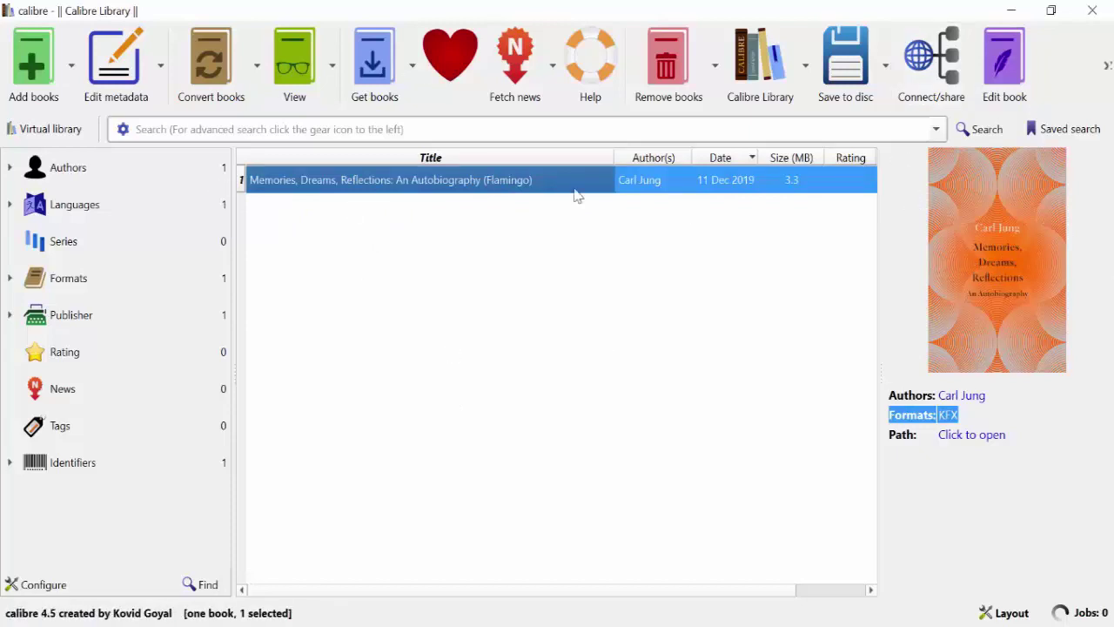
{"action": "left_click", "coordinate": [648, 306]}
{"action": "left_click", "coordinate": [539, 184]}
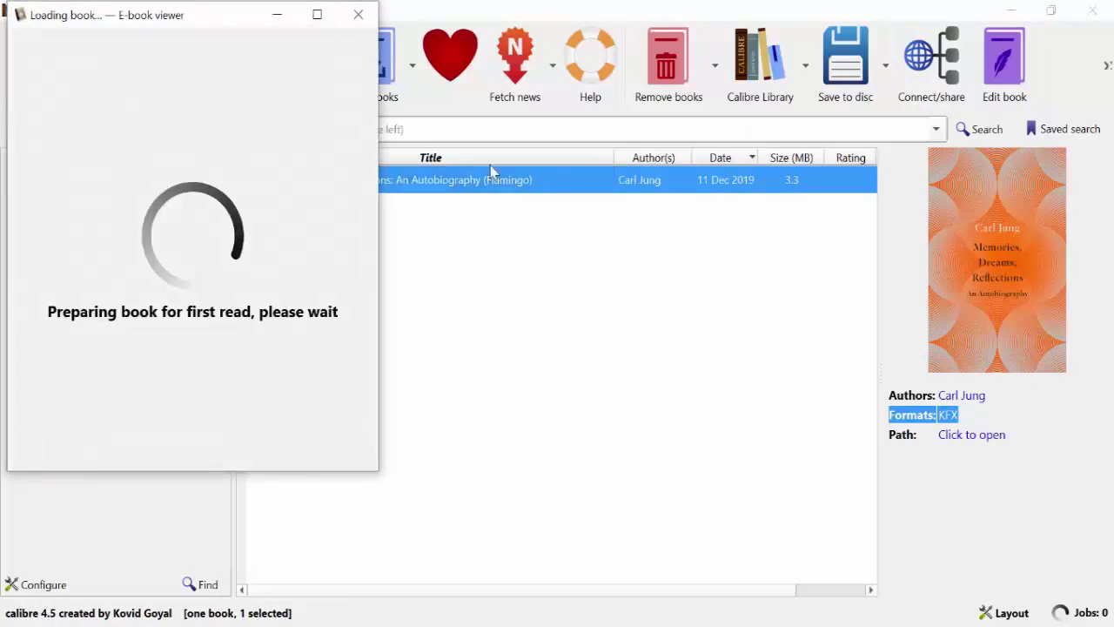
Move the still-preparing E-book viewer aside and close it
{"action": "left_click_drag", "start_coordinate": [199, 20], "coordinate": [412, 118]}
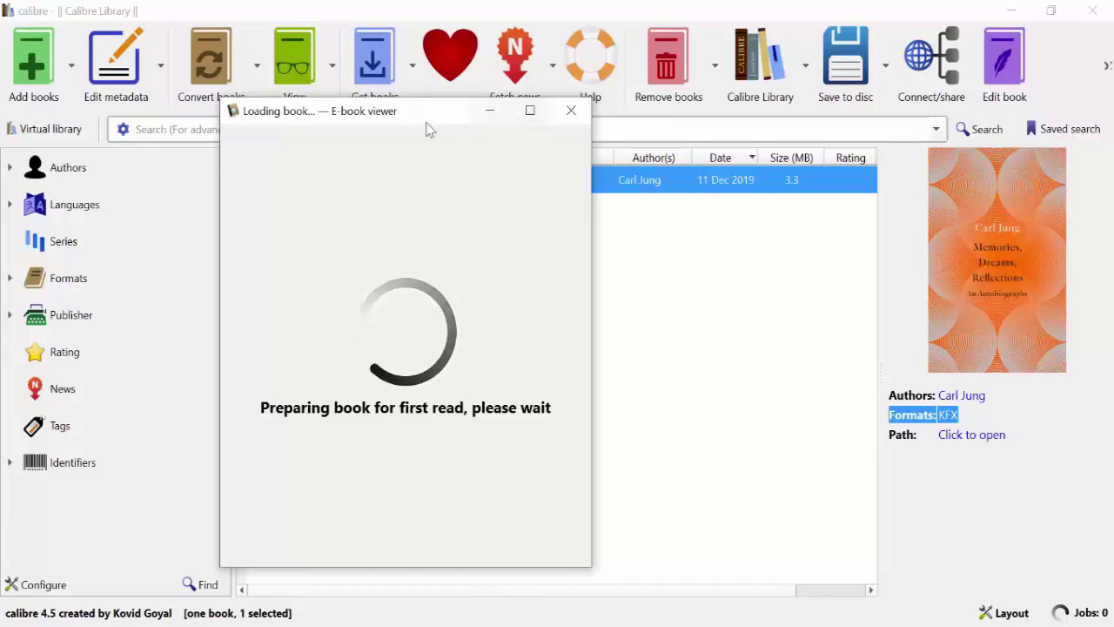
{"action": "left_click_drag", "start_coordinate": [426, 119], "coordinate": [428, 103]}
{"action": "left_click", "coordinate": [573, 99]}
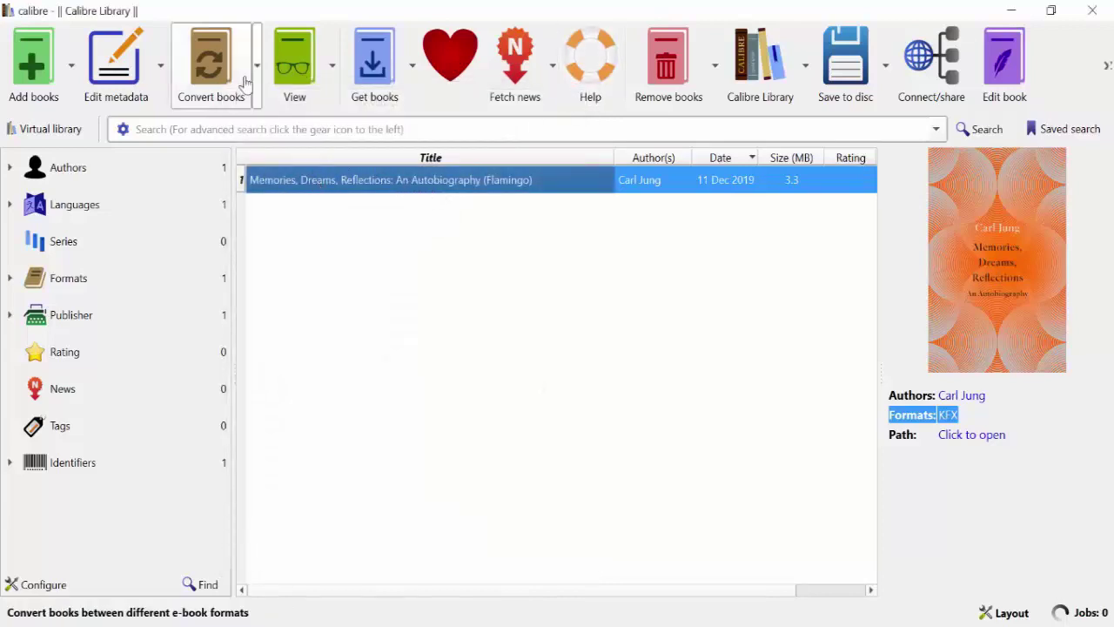
Open individual conversion for the Carl Jung book and review its author, author sort, publisher and series fields
{"action": "right_click", "coordinate": [360, 183]}
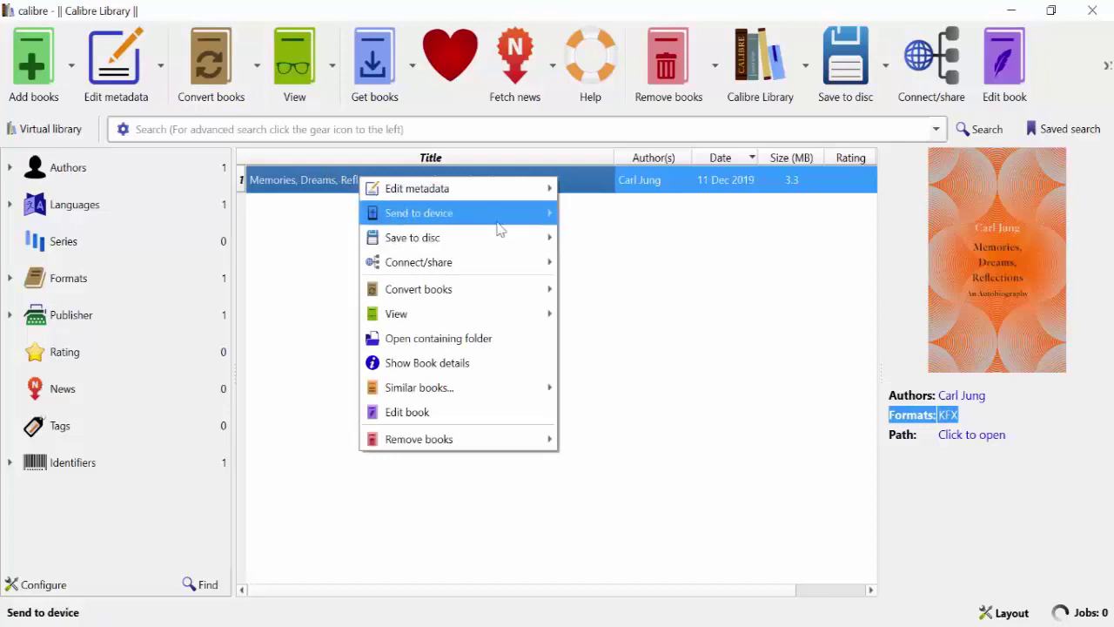
{"action": "mouse_move", "coordinate": [473, 302]}
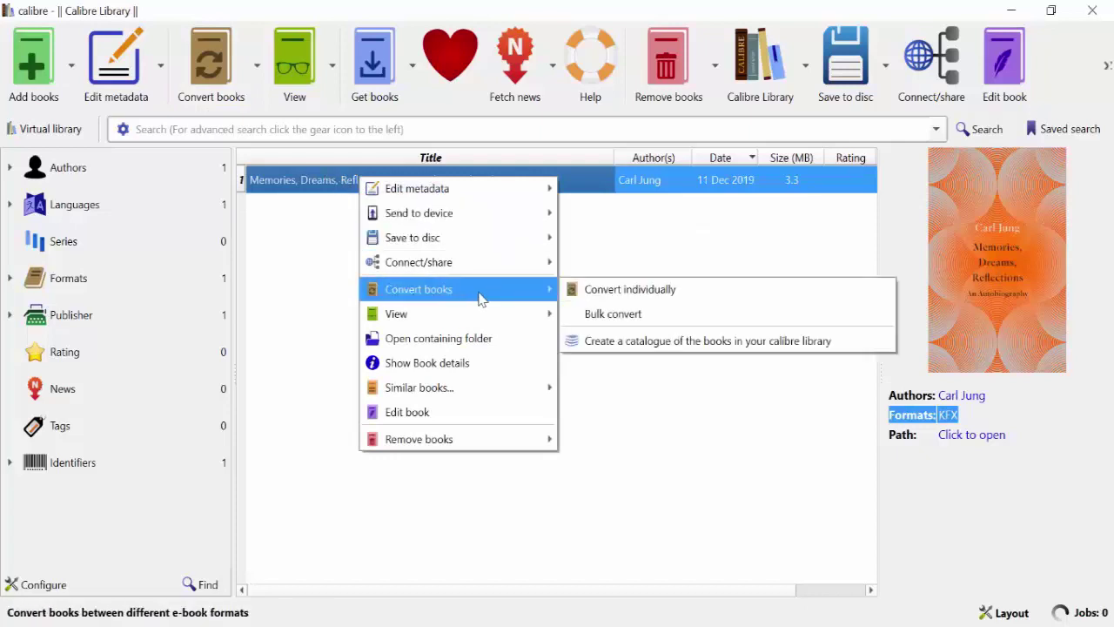
{"action": "left_click", "coordinate": [597, 296]}
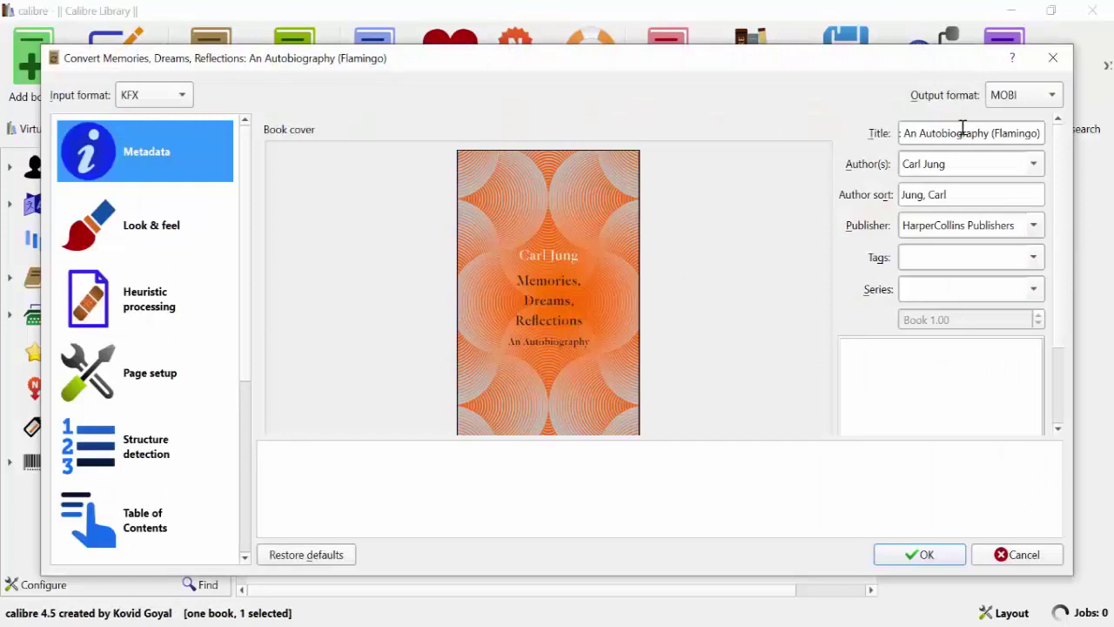
{"action": "left_click", "coordinate": [945, 163]}
{"action": "left_click", "coordinate": [953, 191]}
{"action": "left_click", "coordinate": [934, 223]}
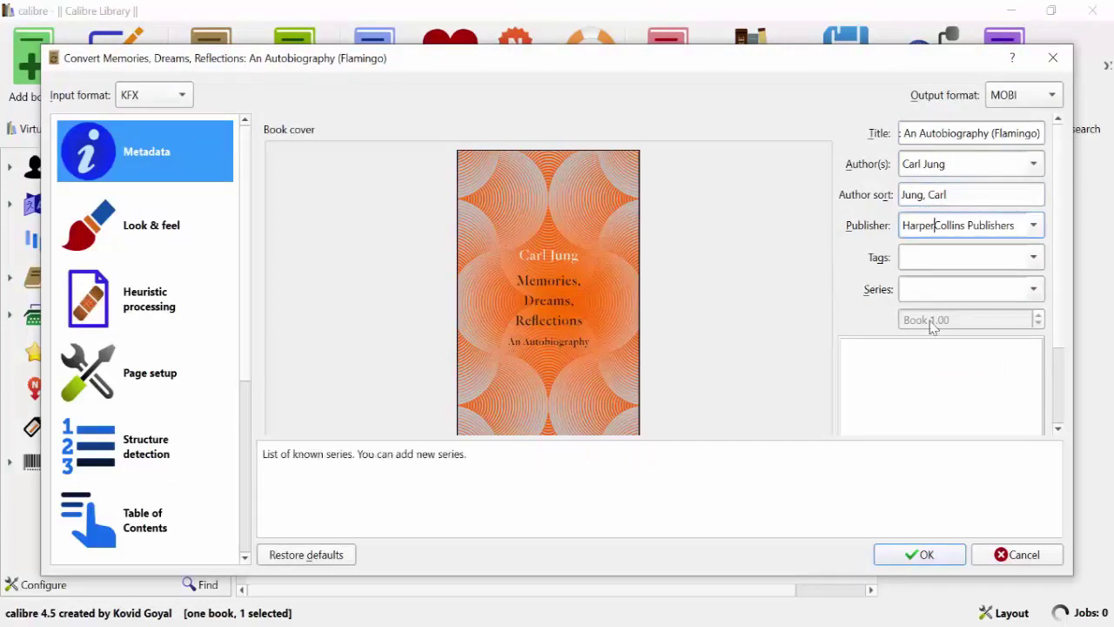
{"action": "left_click", "coordinate": [952, 289]}
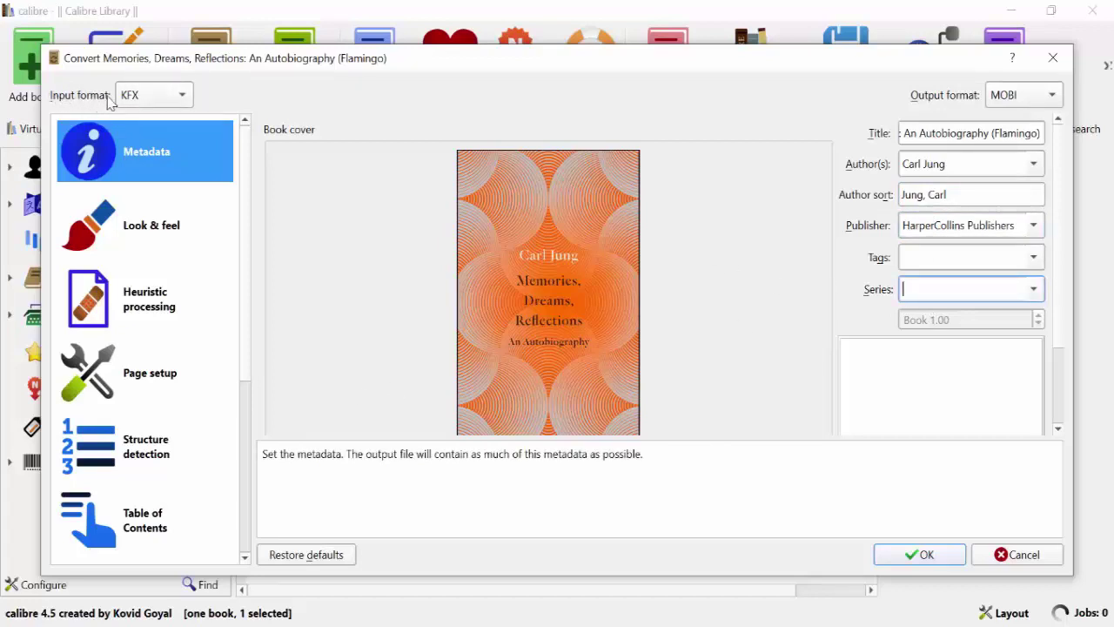
Set the conversion output format to MOBI
{"action": "left_click", "coordinate": [1023, 102]}
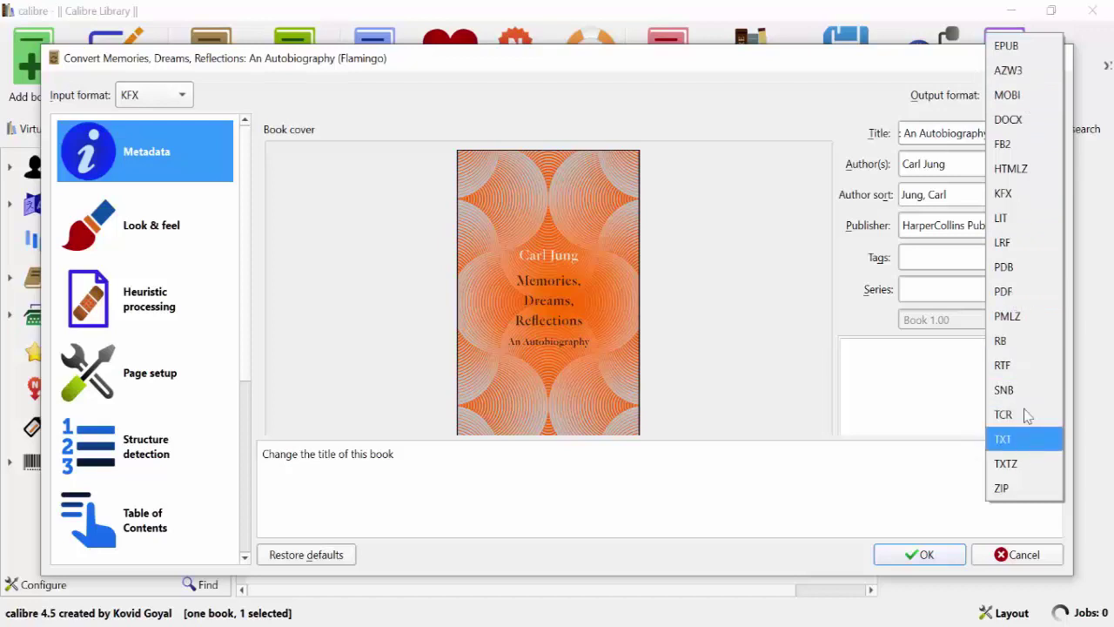
{"action": "left_click", "coordinate": [1017, 98]}
{"action": "left_click", "coordinate": [1015, 96]}
{"action": "left_click", "coordinate": [1015, 97]}
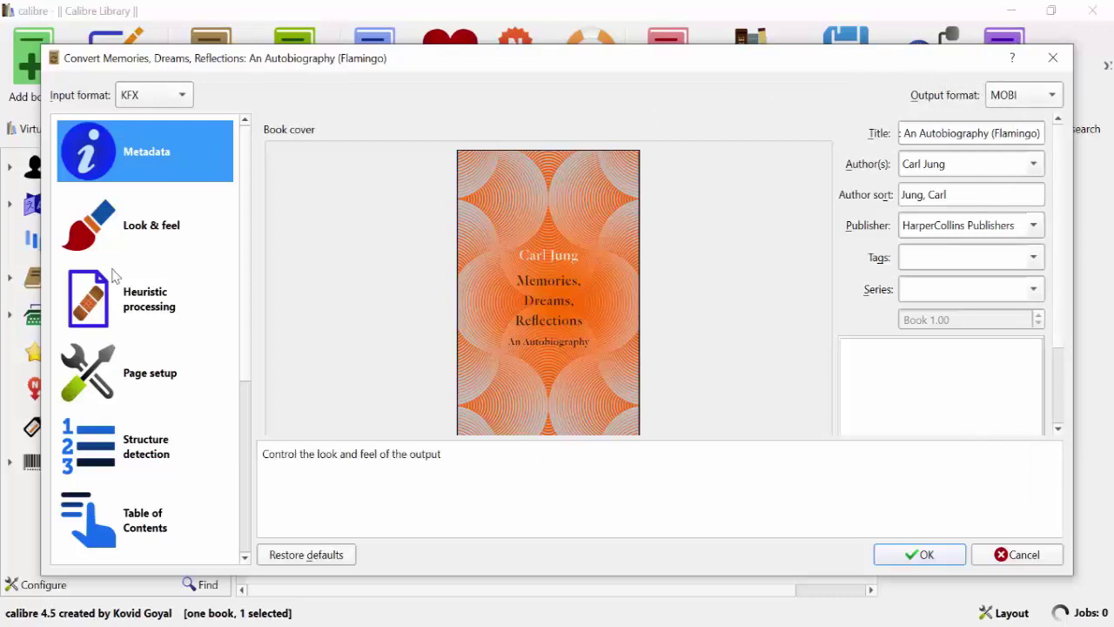
Look through the Look & feel, Heuristic processing, Table of Contents, Search & replace and KFX Input sections, then reach MOBI output
{"action": "scroll", "coordinate": [157, 391], "scroll_direction": "down", "scroll_amount": 3}
{"action": "scroll", "coordinate": [174, 191], "scroll_direction": "up", "scroll_amount": 3}
{"action": "left_click", "coordinate": [130, 209]}
{"action": "left_click", "coordinate": [149, 311]}
{"action": "left_click", "coordinate": [154, 224]}
{"action": "scroll", "coordinate": [148, 288], "scroll_direction": "down", "scroll_amount": 3}
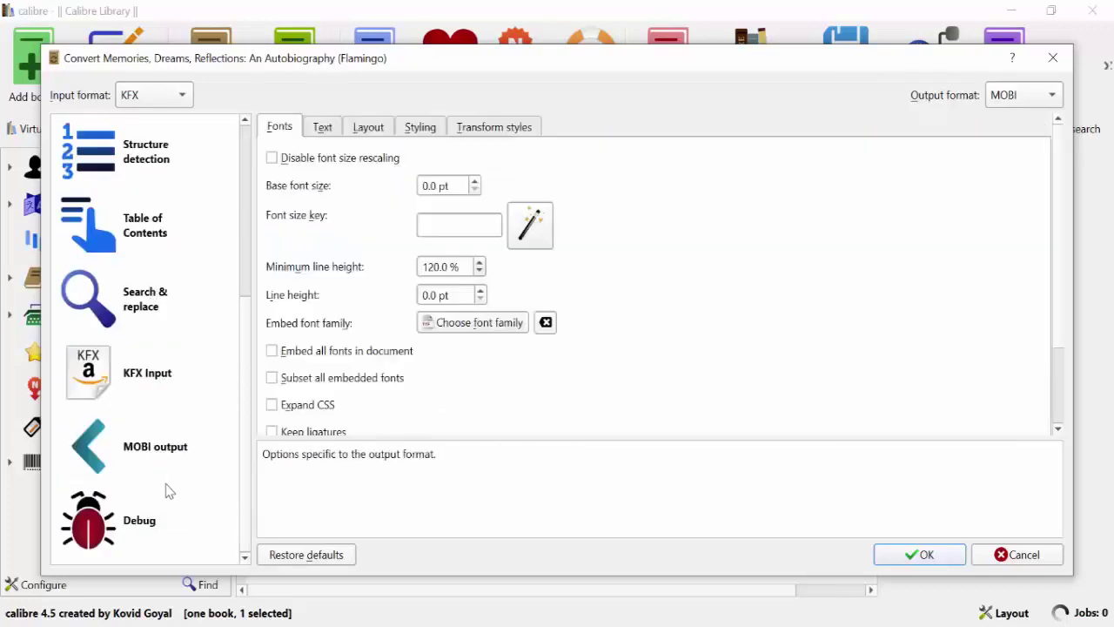
{"action": "scroll", "coordinate": [159, 447], "scroll_direction": "up", "scroll_amount": 3}
{"action": "scroll", "coordinate": [164, 442], "scroll_direction": "down", "scroll_amount": 3}
{"action": "left_click", "coordinate": [157, 293]}
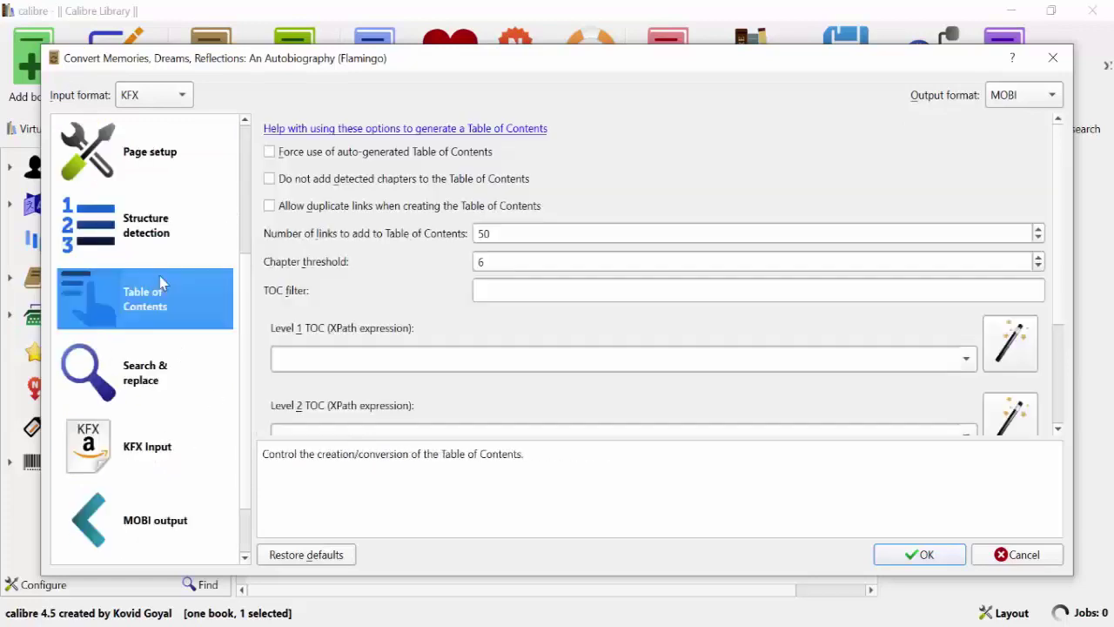
{"action": "left_click", "coordinate": [153, 383]}
{"action": "left_click", "coordinate": [159, 458]}
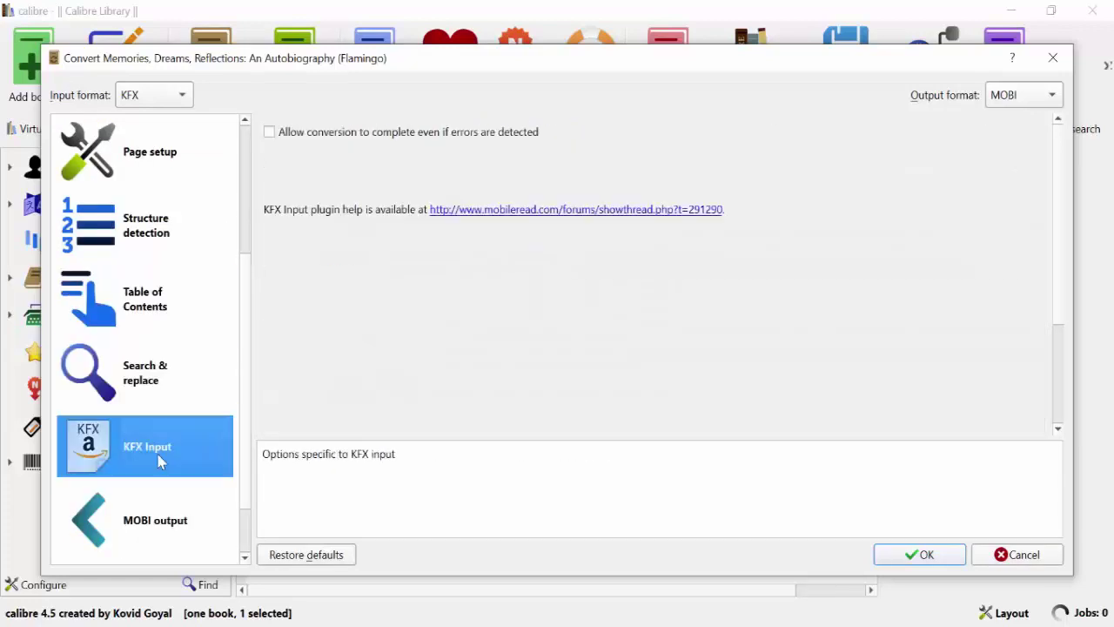
{"action": "left_click", "coordinate": [165, 505]}
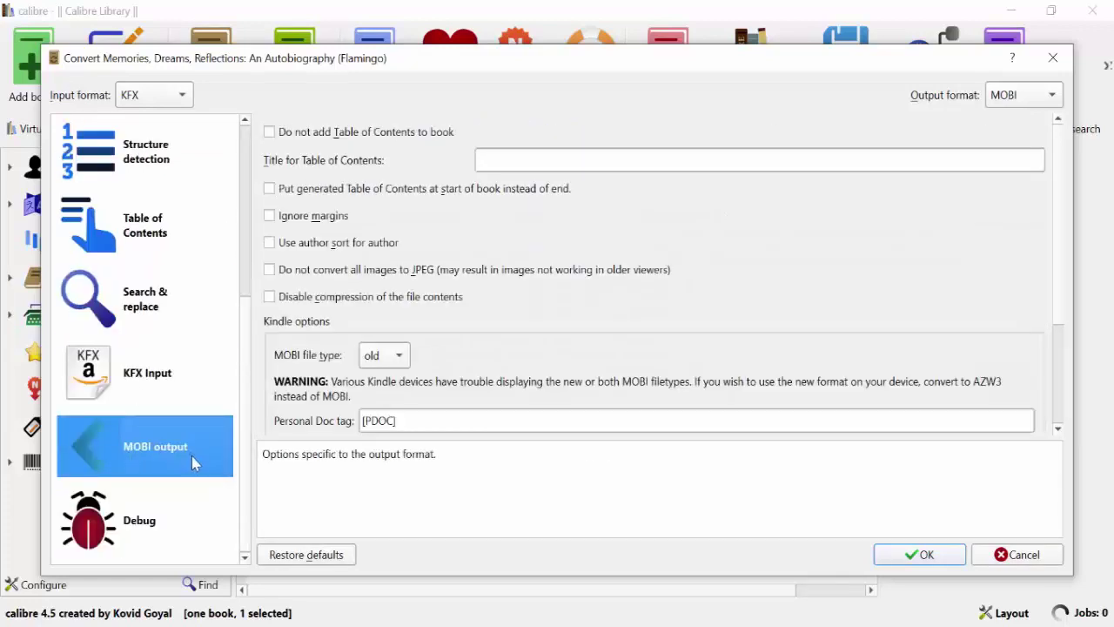
Tick 'Do not add Table of Contents to book' and start the MOBI conversion
{"action": "left_click", "coordinate": [270, 135]}
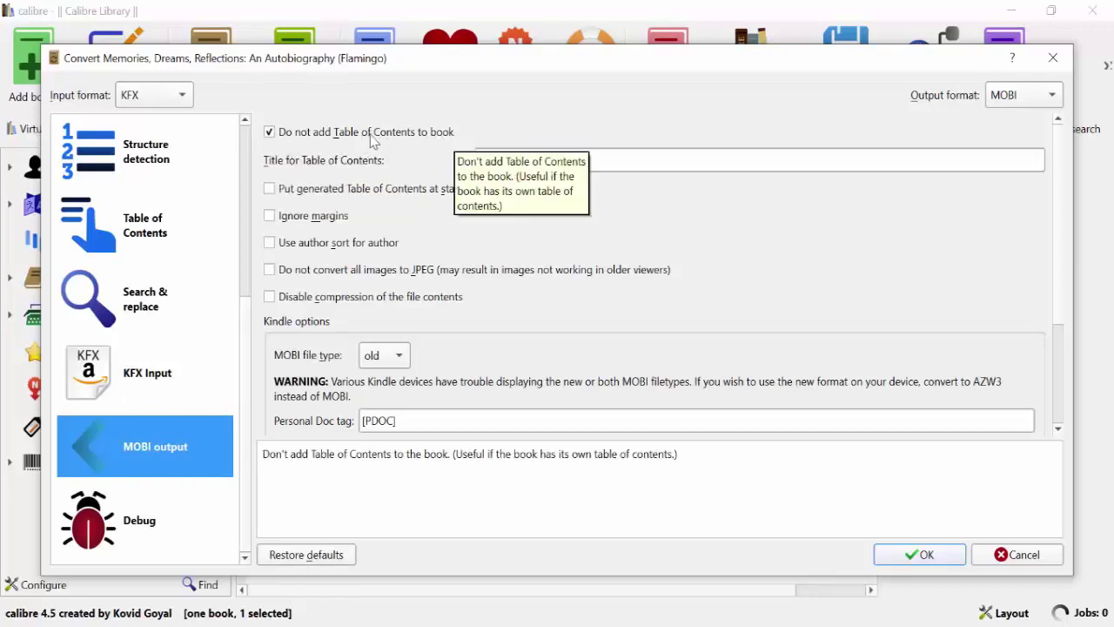
{"action": "scroll", "coordinate": [124, 174], "scroll_direction": "up", "scroll_amount": 3}
{"action": "scroll", "coordinate": [123, 174], "scroll_direction": "down", "scroll_amount": 3}
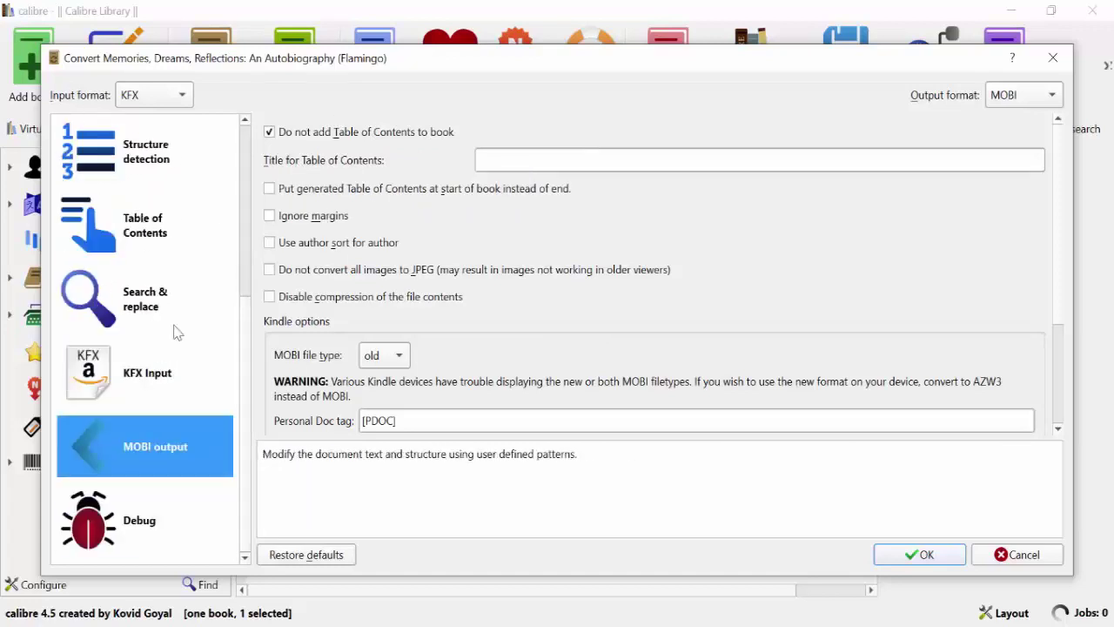
{"action": "scroll", "coordinate": [214, 321], "scroll_direction": "up", "scroll_amount": 3}
{"action": "scroll", "coordinate": [222, 402], "scroll_direction": "down", "scroll_amount": 3}
{"action": "left_click", "coordinate": [877, 553]}
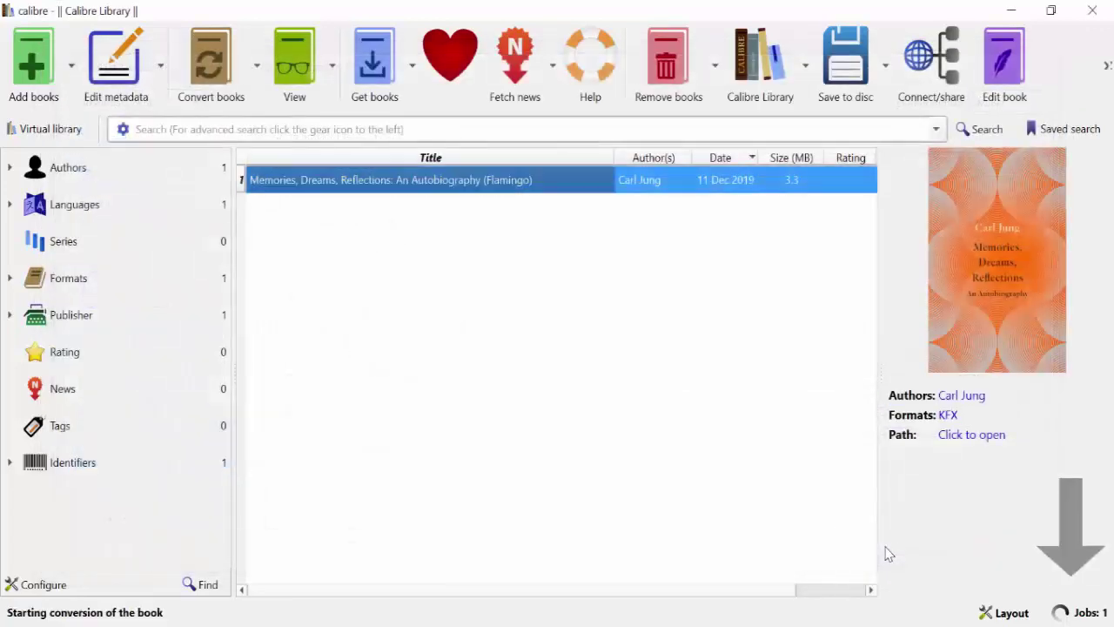
Show the Jobs list with the conversion at 1%, then return to the Notepad step notes
{"action": "left_click", "coordinate": [1079, 612]}
{"action": "left_click", "coordinate": [469, 195]}
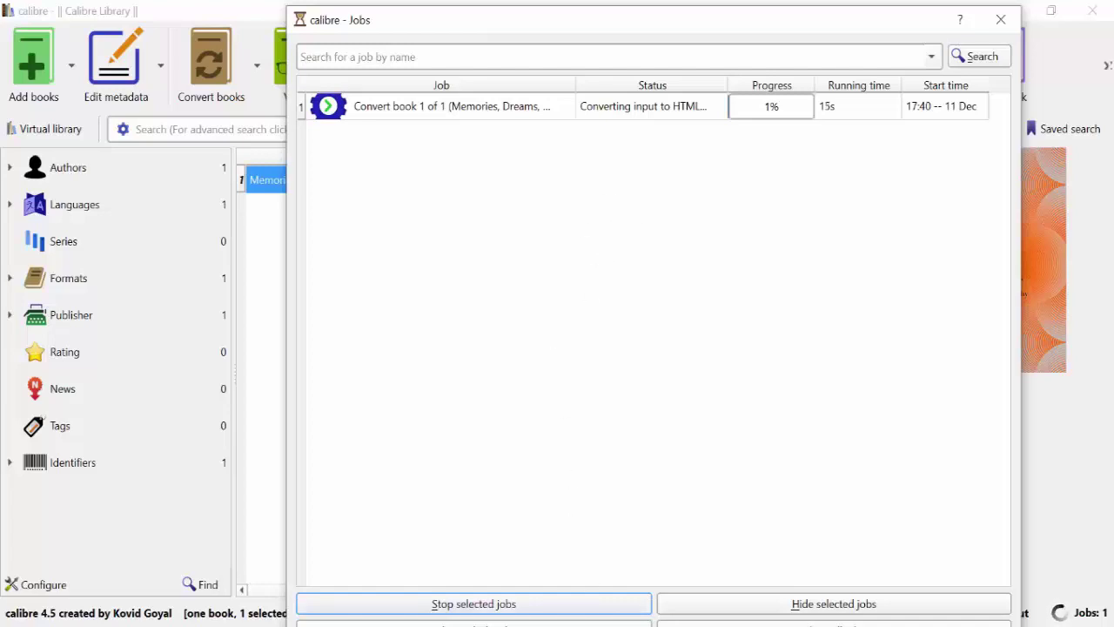
{"action": "key", "text": "alt+Tab"}
{"action": "left_click_drag", "start_coordinate": [393, 580], "coordinate": [46, 350]}
{"action": "left_click", "coordinate": [205, 402]}
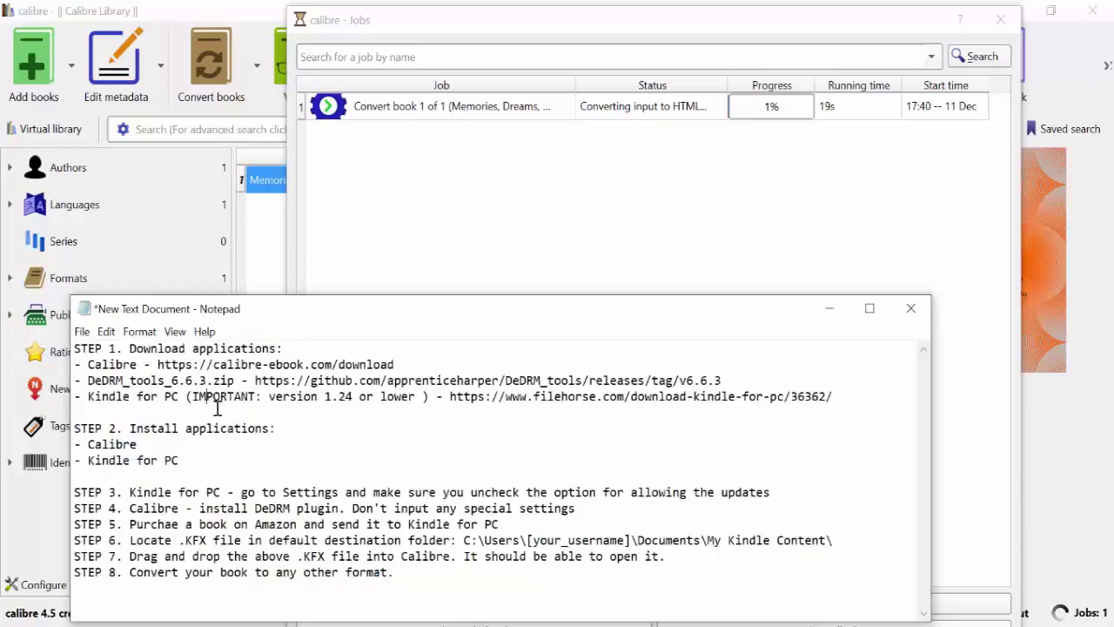